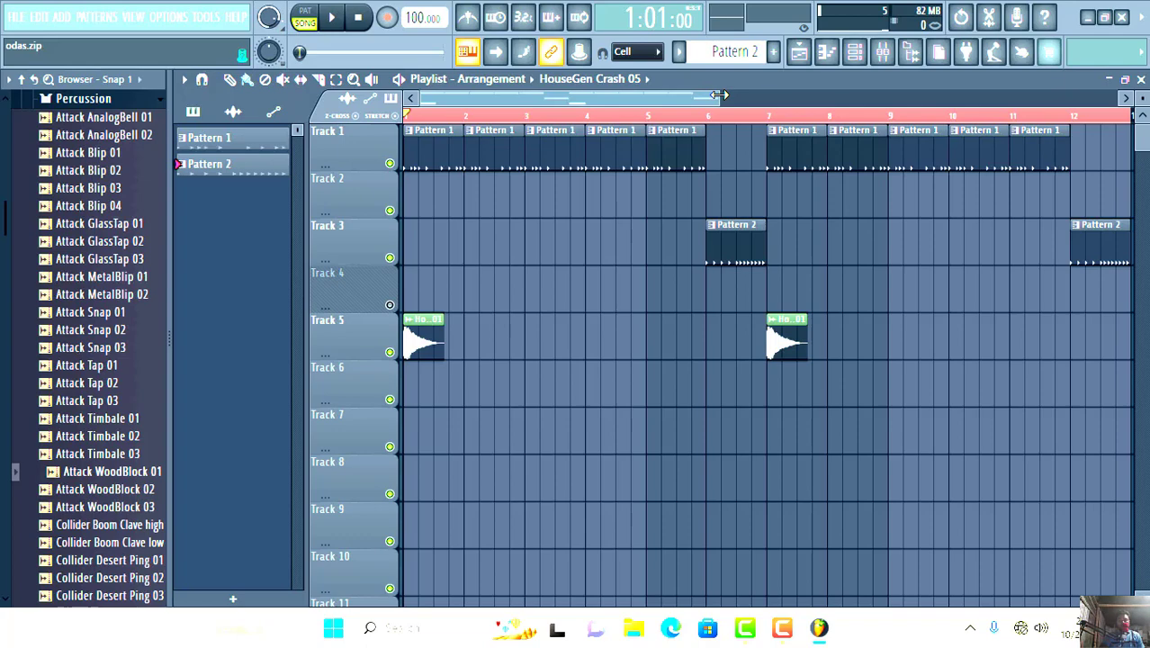
- Play the song arrangement from bar 1 through the end of bar 12 and pause playback once it loops back
{"action": "left_click_drag", "start_coordinate": [719, 95], "coordinate": [719, 71]}
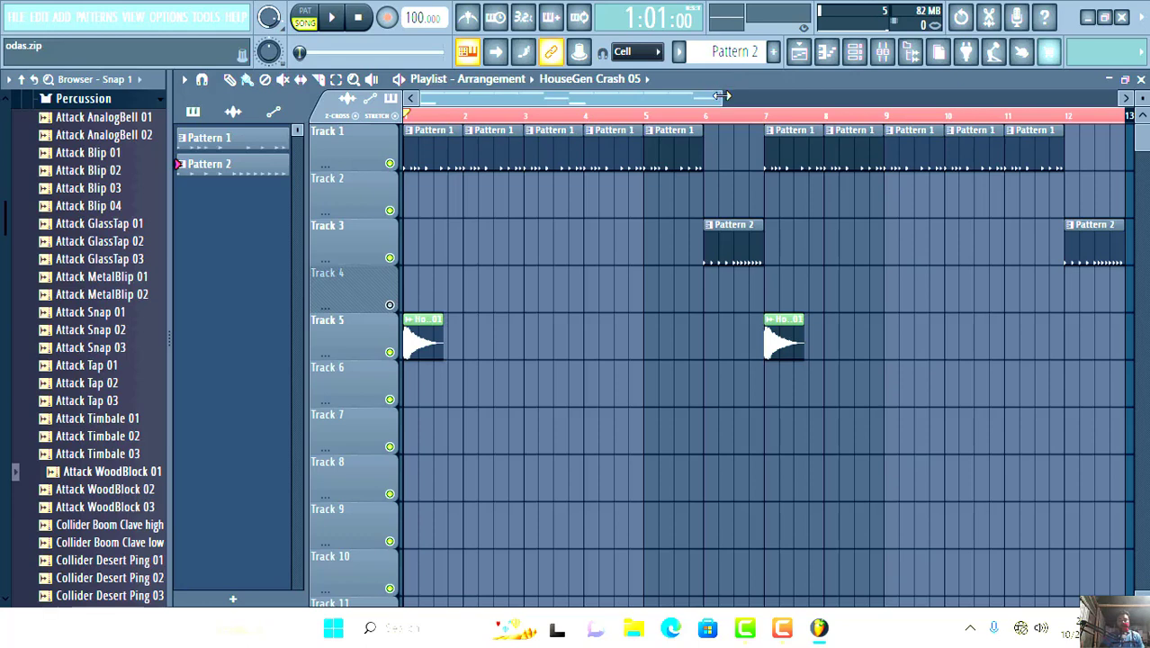
{"action": "mouse_move", "coordinate": [721, 95]}
{"action": "left_mouse_down"}
{"action": "mouse_move", "coordinate": [732, 88]}
{"action": "mouse_move", "coordinate": [713, 81]}
{"action": "mouse_move", "coordinate": [729, 71]}
{"action": "mouse_move", "coordinate": [714, 95]}
{"action": "mouse_move", "coordinate": [736, 94]}
{"action": "mouse_move", "coordinate": [717, 99]}
{"action": "left_mouse_up"}
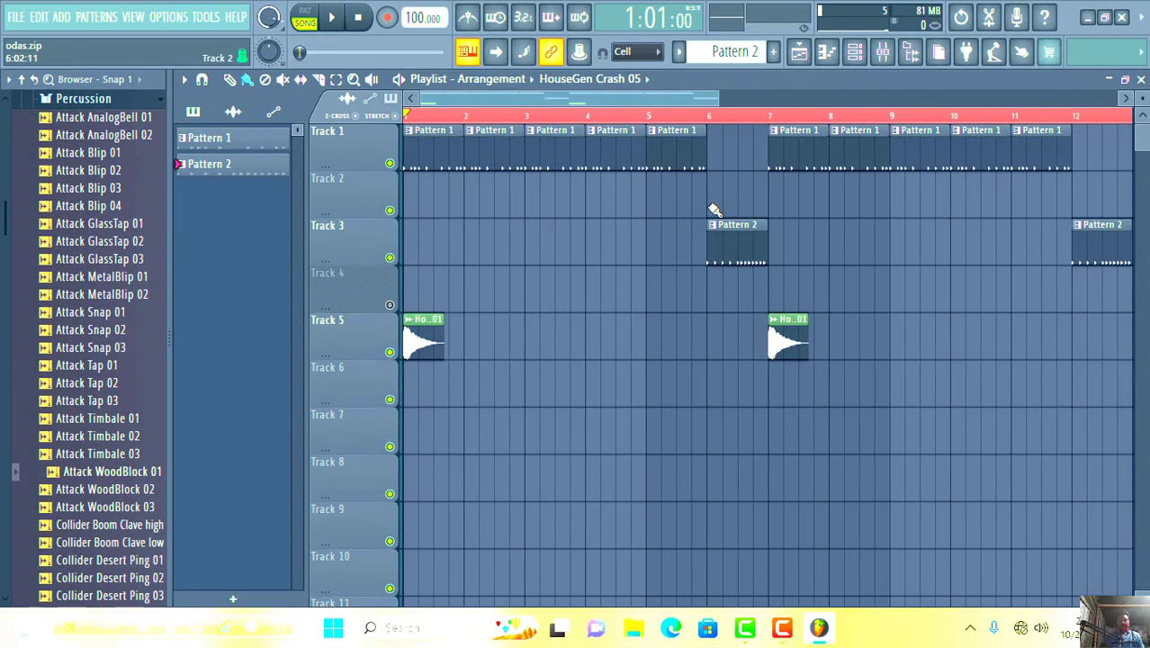
{"action": "mouse_move", "coordinate": [715, 101]}
{"action": "left_mouse_down"}
{"action": "mouse_move", "coordinate": [743, 103]}
{"action": "mouse_move", "coordinate": [719, 103]}
{"action": "left_mouse_up"}
{"action": "left_click", "coordinate": [337, 20]}
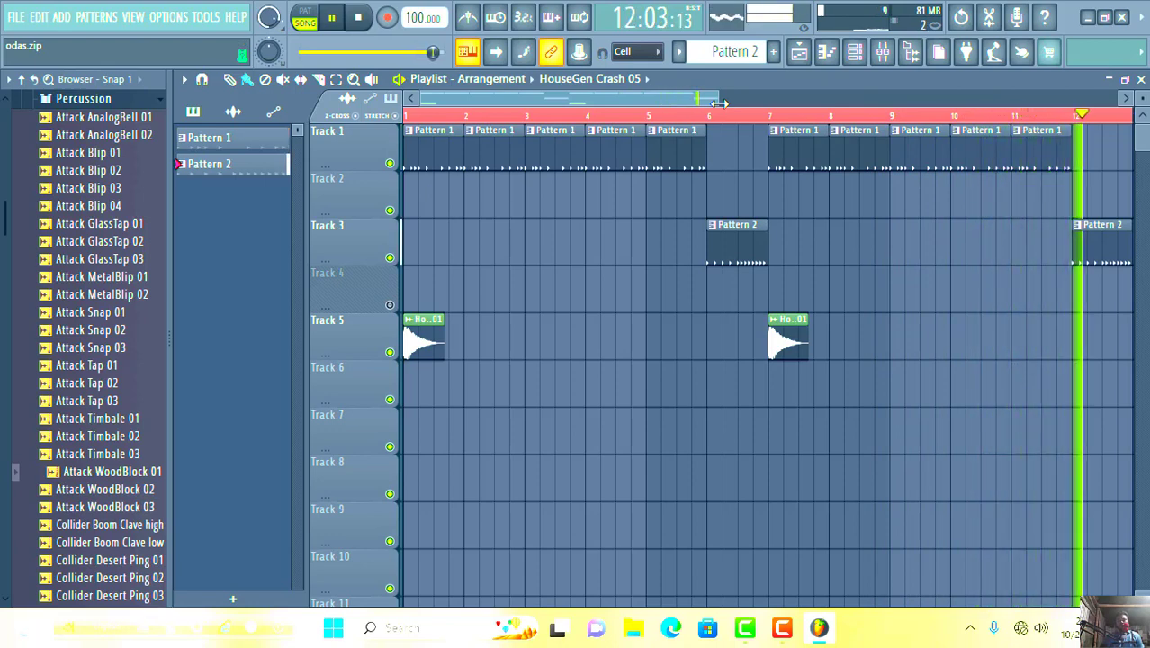
{"action": "left_click_drag", "start_coordinate": [719, 103], "coordinate": [729, 102]}
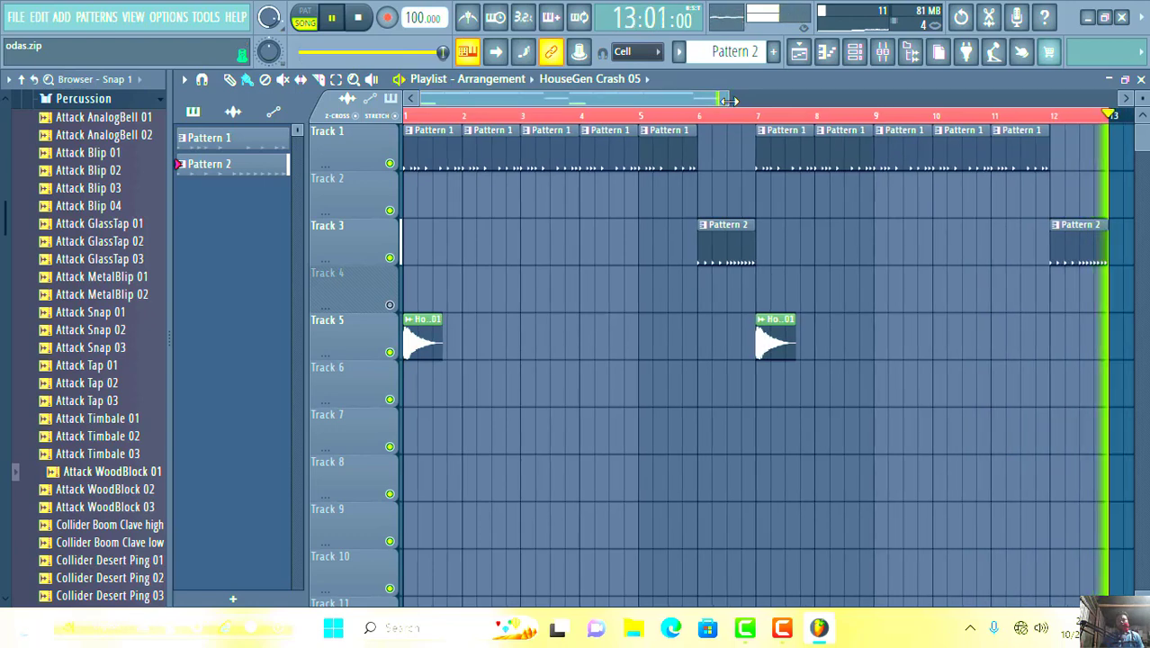
{"action": "left_click", "coordinate": [331, 18]}
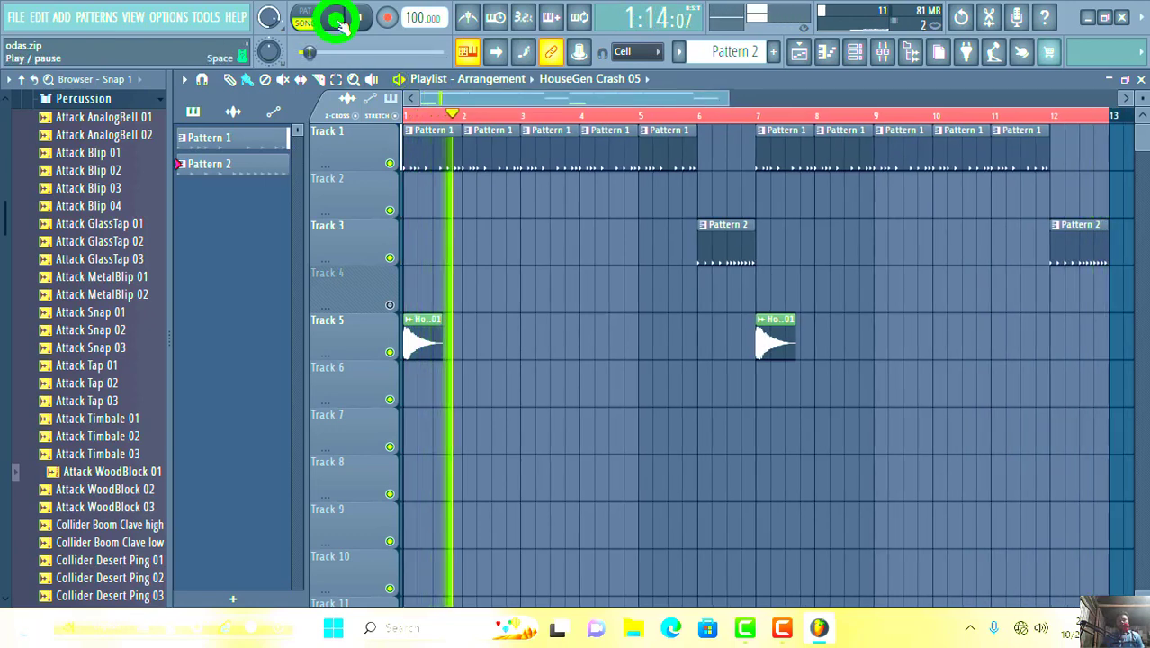
{"action": "mouse_move", "coordinate": [729, 94]}
{"action": "left_mouse_down"}
{"action": "mouse_move", "coordinate": [684, 95]}
{"action": "mouse_move", "coordinate": [791, 95]}
{"action": "mouse_move", "coordinate": [720, 94]}
{"action": "left_mouse_up"}
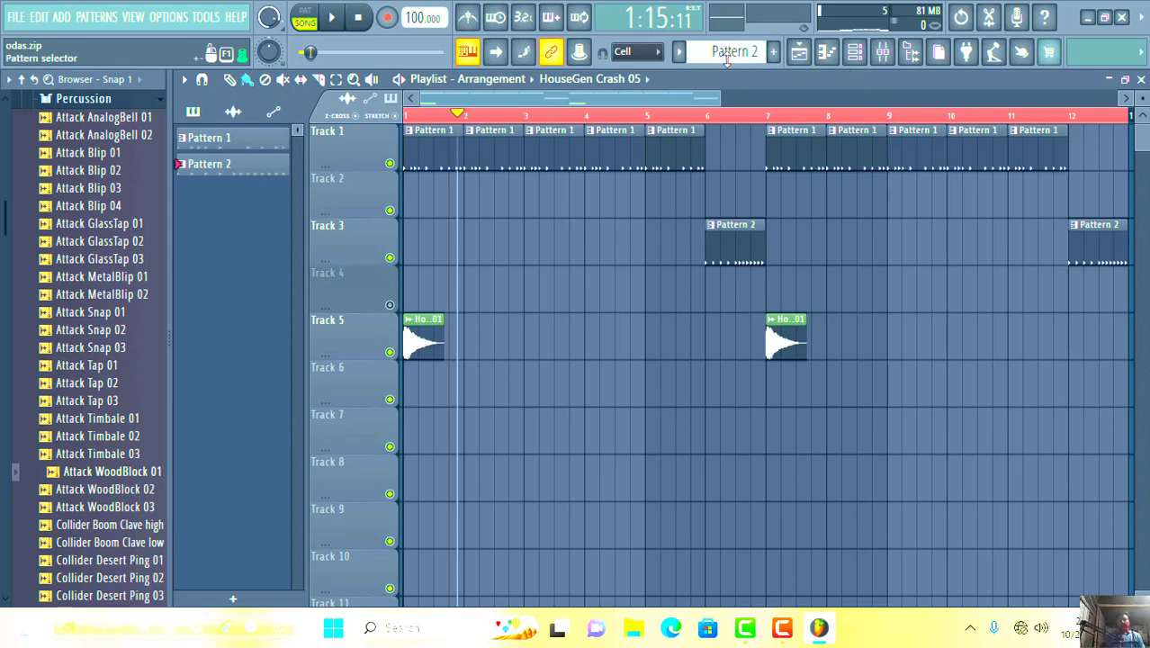
- Make Pattern 1 the active pattern and show its step sequence in the Channel rack
{"action": "scroll", "coordinate": [728, 56], "scroll_direction": "up", "scroll_amount": 1}
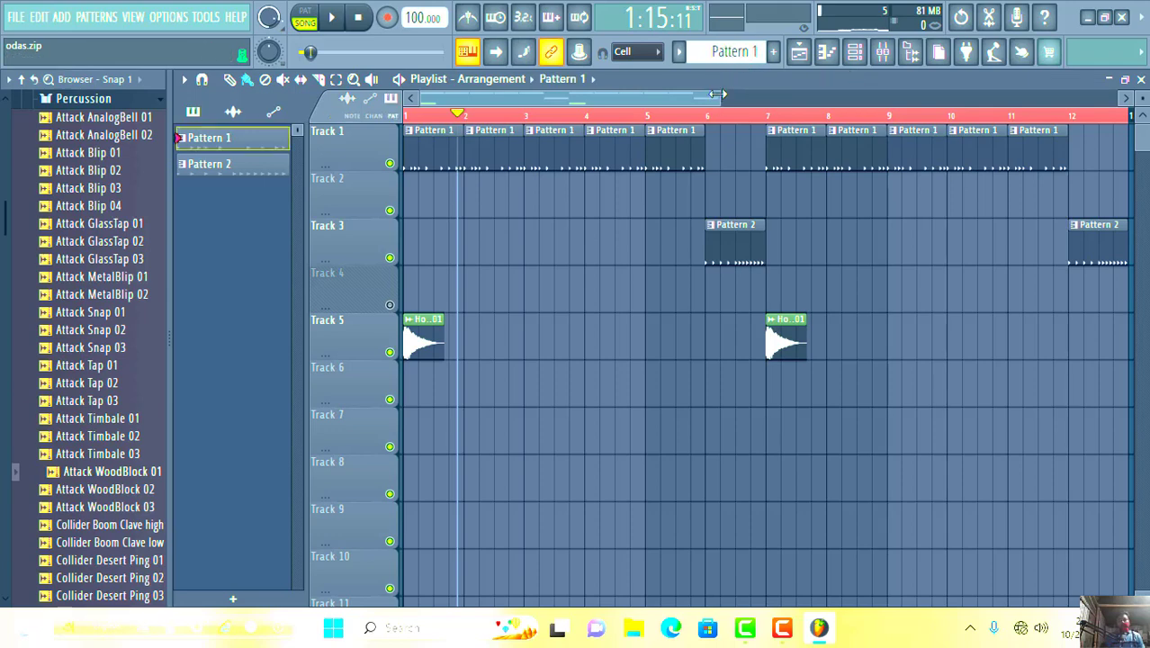
{"action": "left_click", "coordinate": [245, 166]}
{"action": "left_click", "coordinate": [243, 171]}
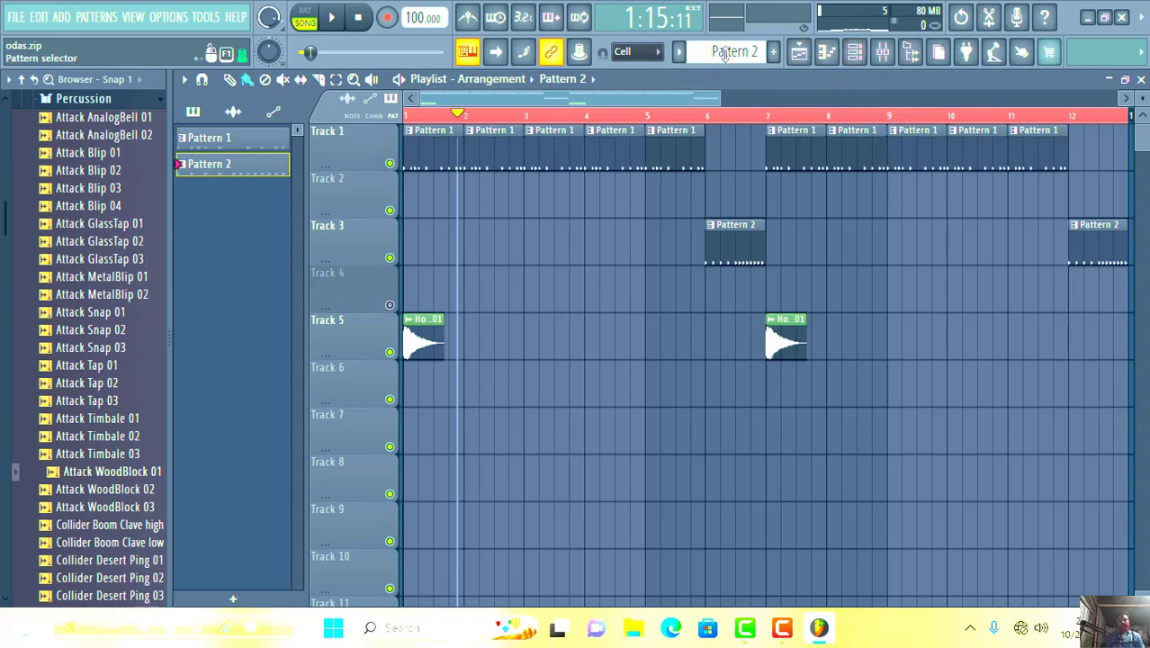
{"action": "scroll", "coordinate": [725, 52], "scroll_direction": "up", "scroll_amount": 1}
{"action": "left_click", "coordinate": [855, 54]}
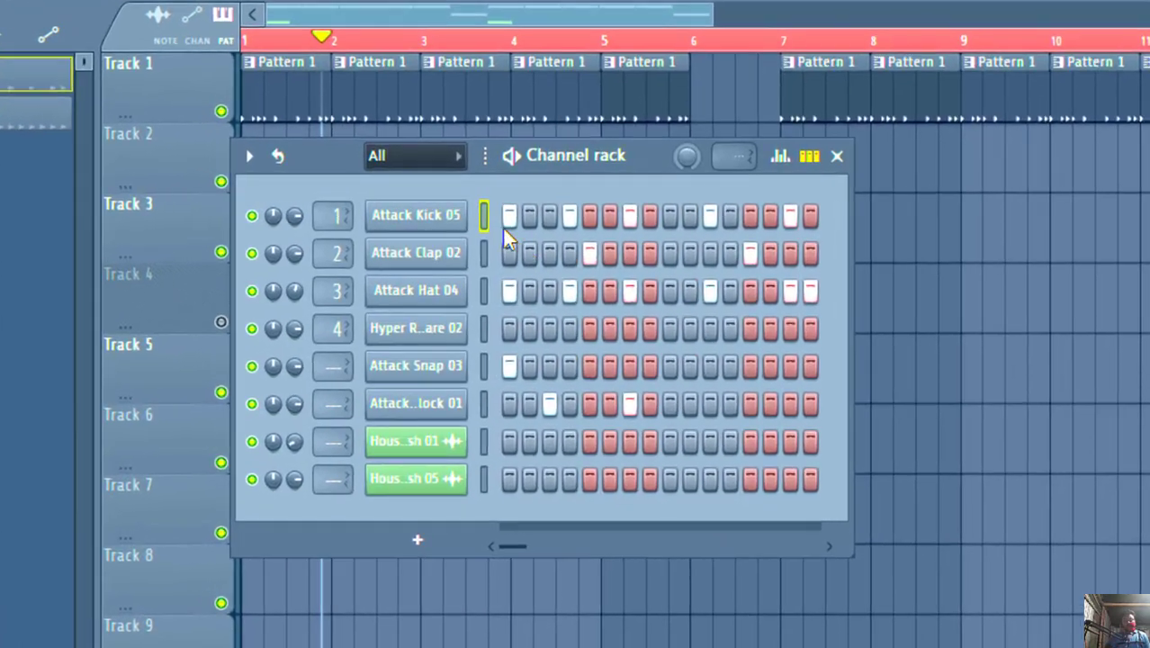
- Open the Attack Kick 05 channel settings, preview the sample and close the settings
{"action": "left_click", "coordinate": [417, 215]}
{"action": "left_click", "coordinate": [484, 472]}
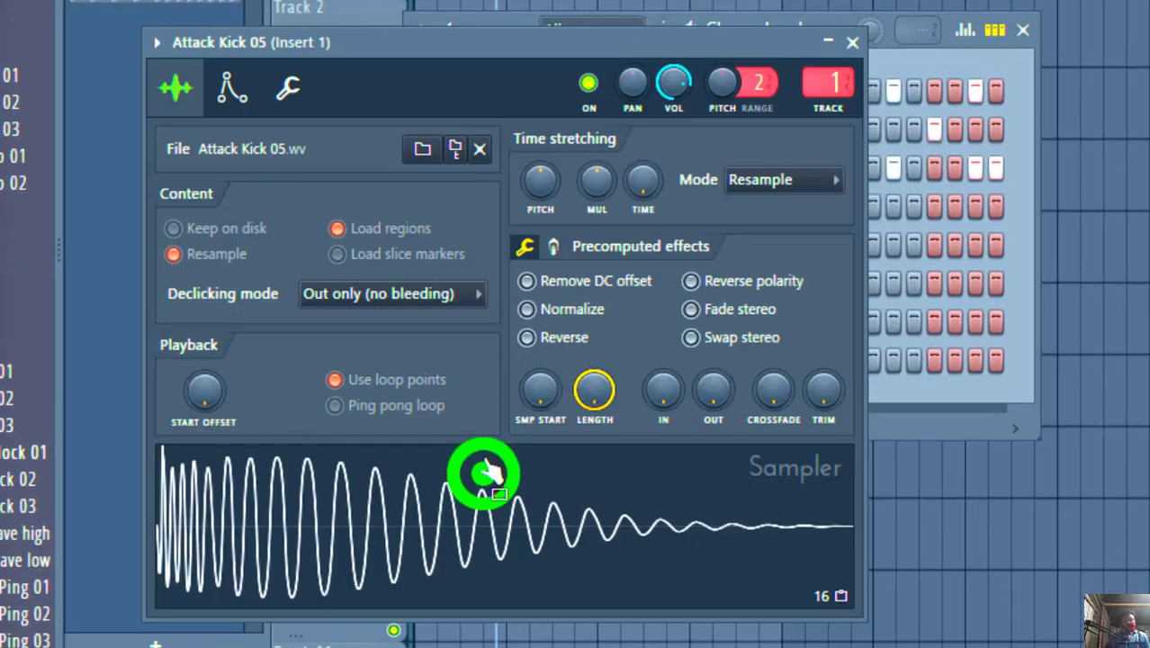
{"action": "left_click", "coordinate": [914, 38]}
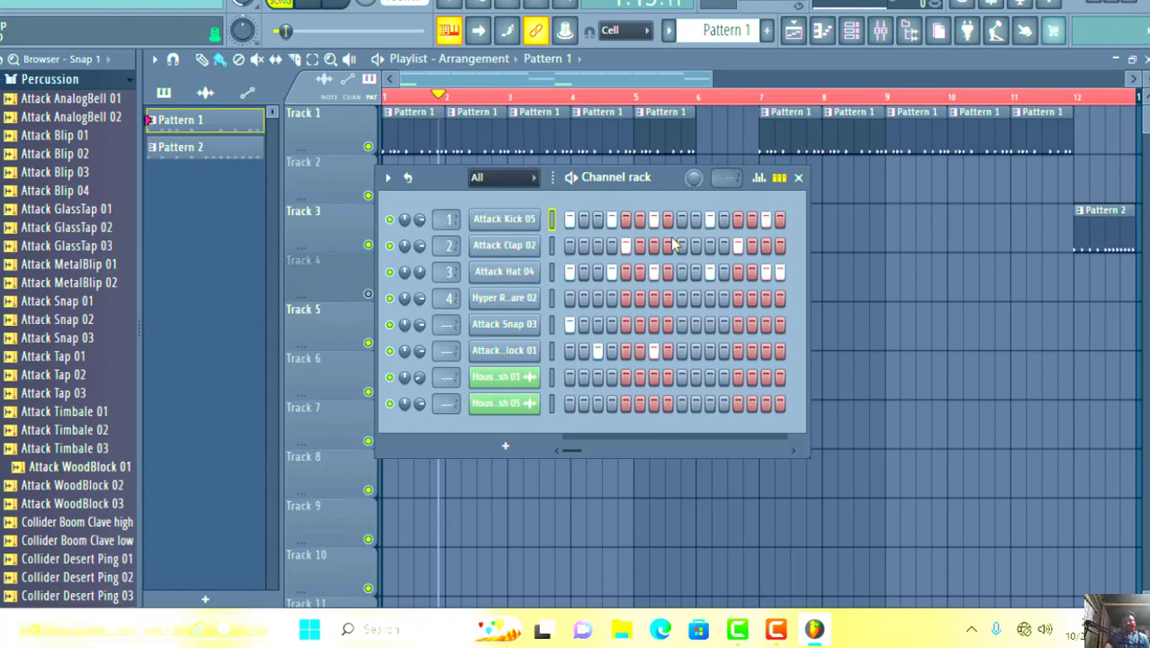
- Preview the Attack Clap 02 sample in its channel settings and inspect the Attack Hat 04 channel settings
{"action": "left_click", "coordinate": [526, 250]}
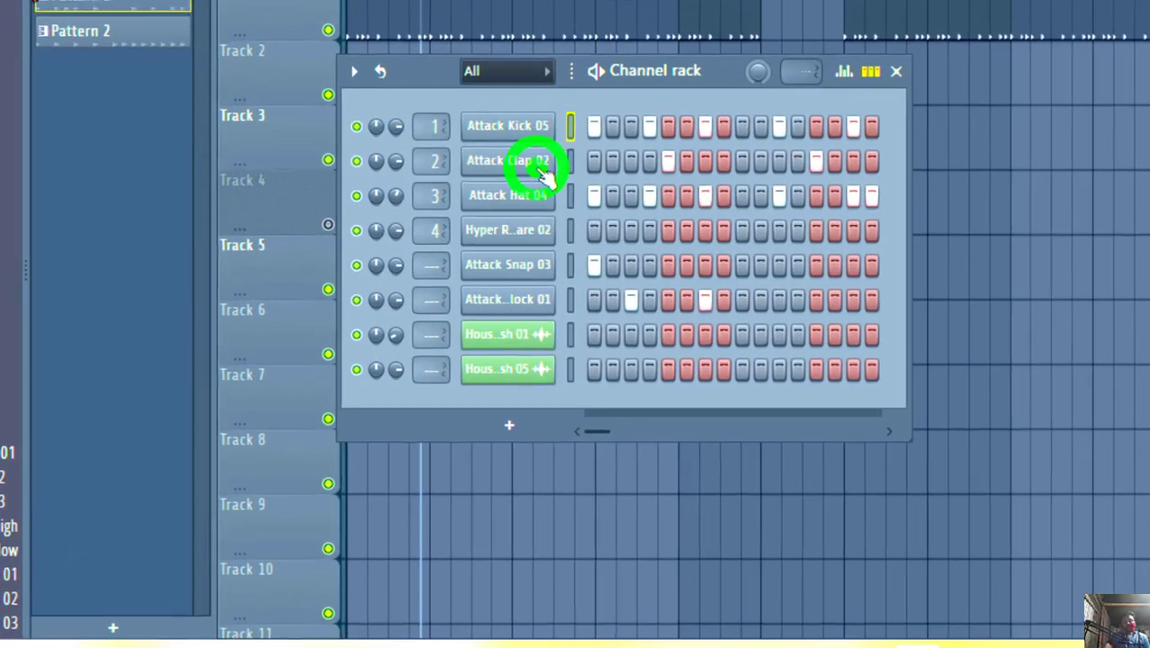
{"action": "left_click", "coordinate": [411, 498]}
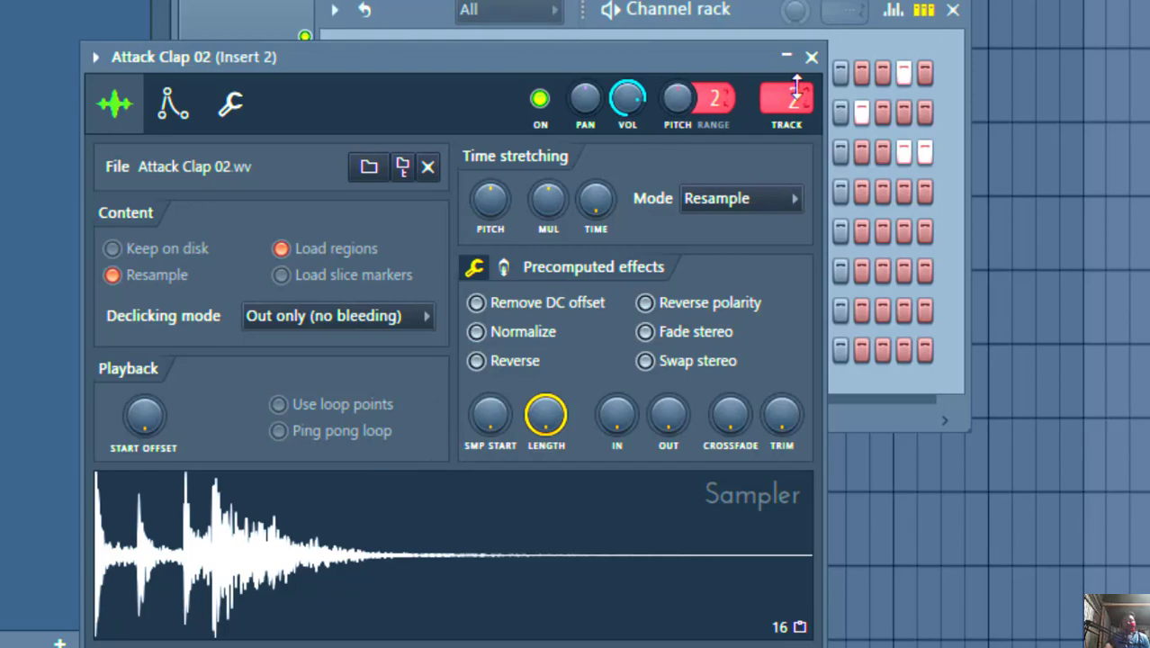
{"action": "left_click", "coordinate": [813, 59]}
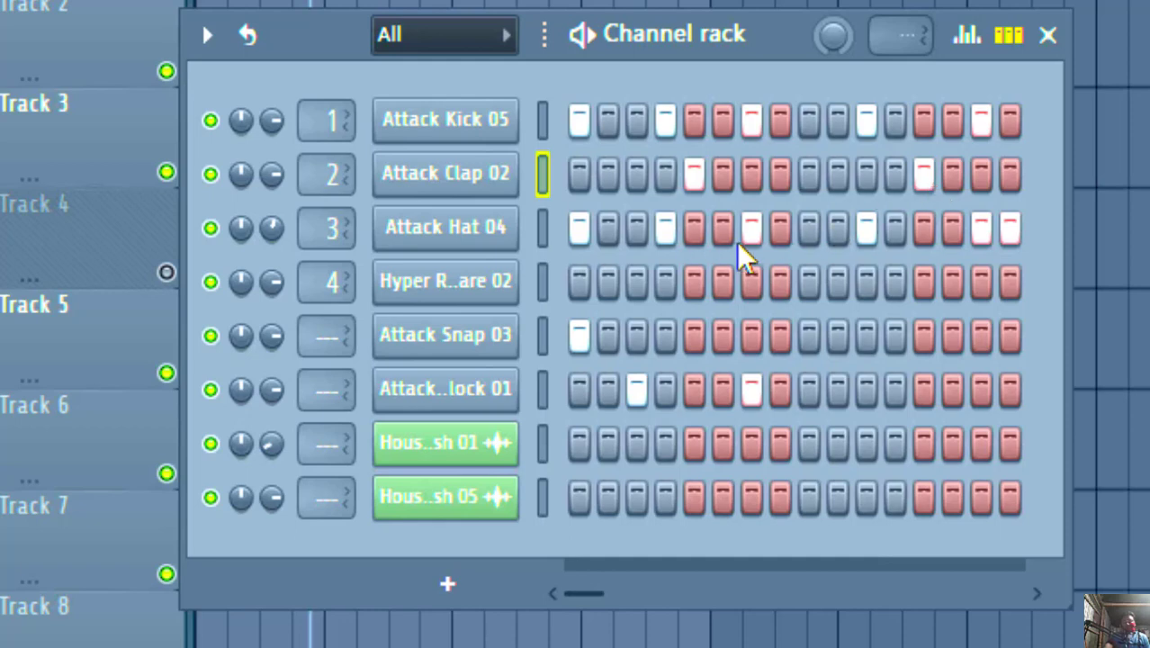
{"action": "left_click", "coordinate": [474, 232]}
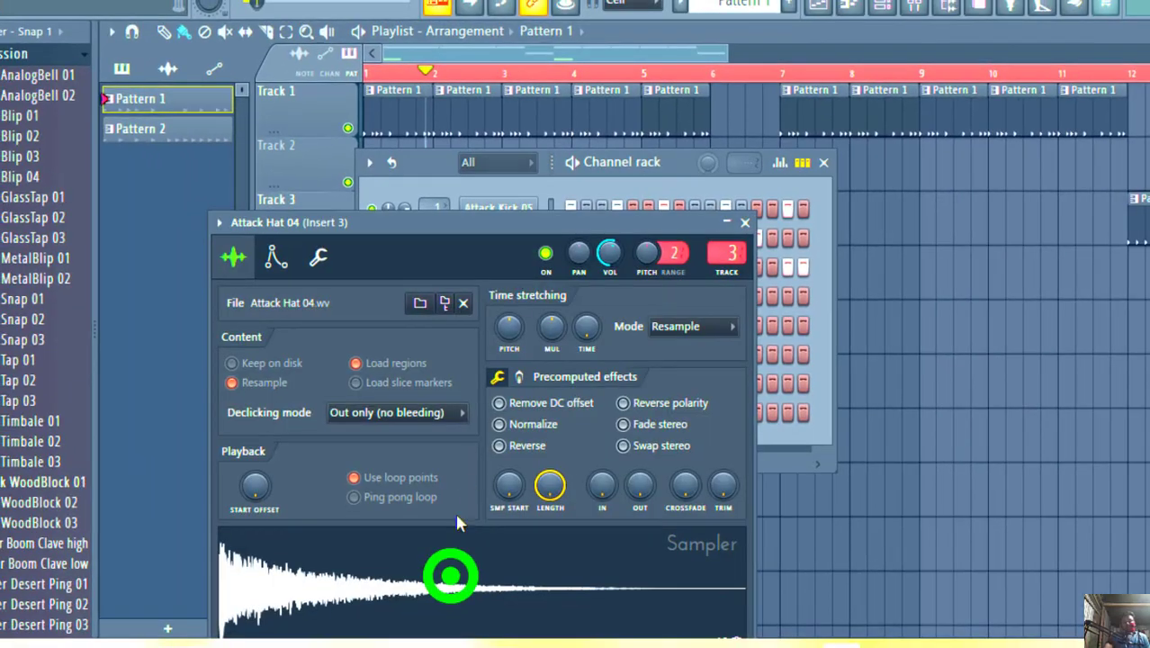
{"action": "left_click", "coordinate": [745, 221]}
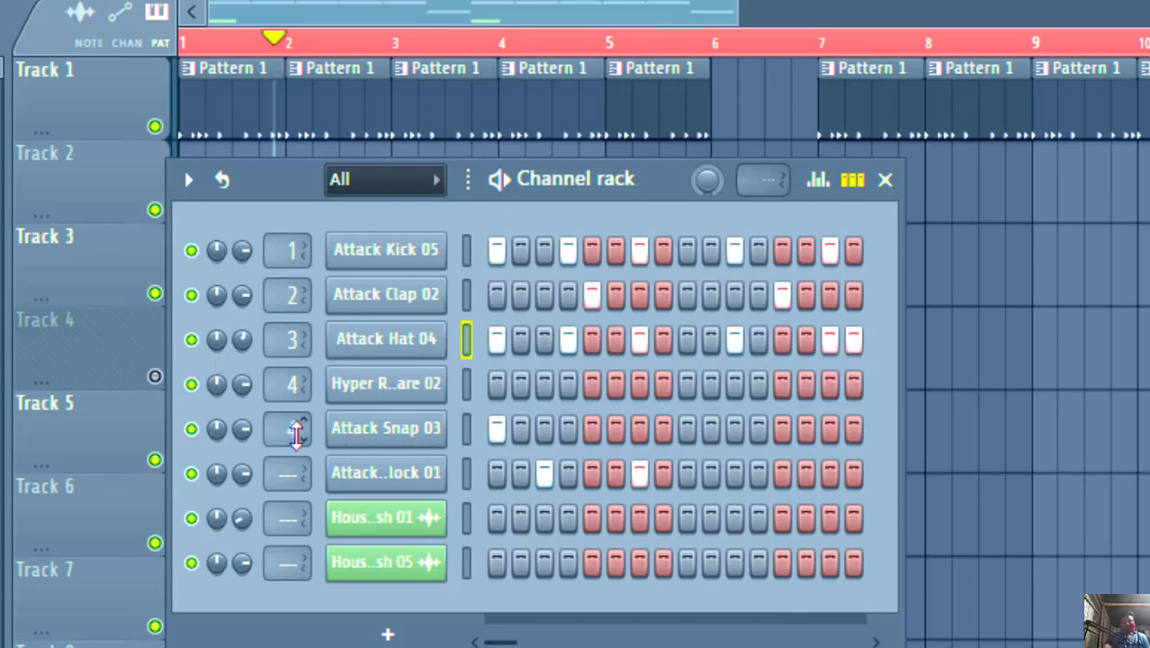
- Route Attack Snap 03 to mixer track 5 and Attack WoodBlock 01 to mixer track 6, checking both channels' sampler settings
{"action": "left_click", "coordinate": [378, 432]}
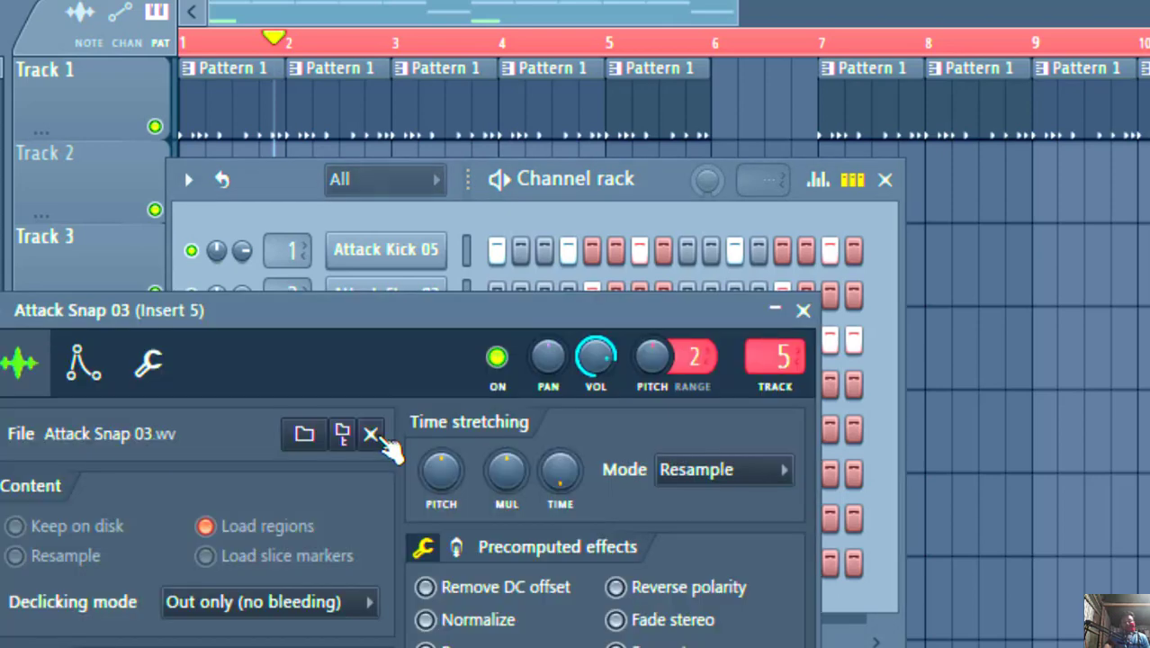
{"action": "left_click", "coordinate": [803, 309]}
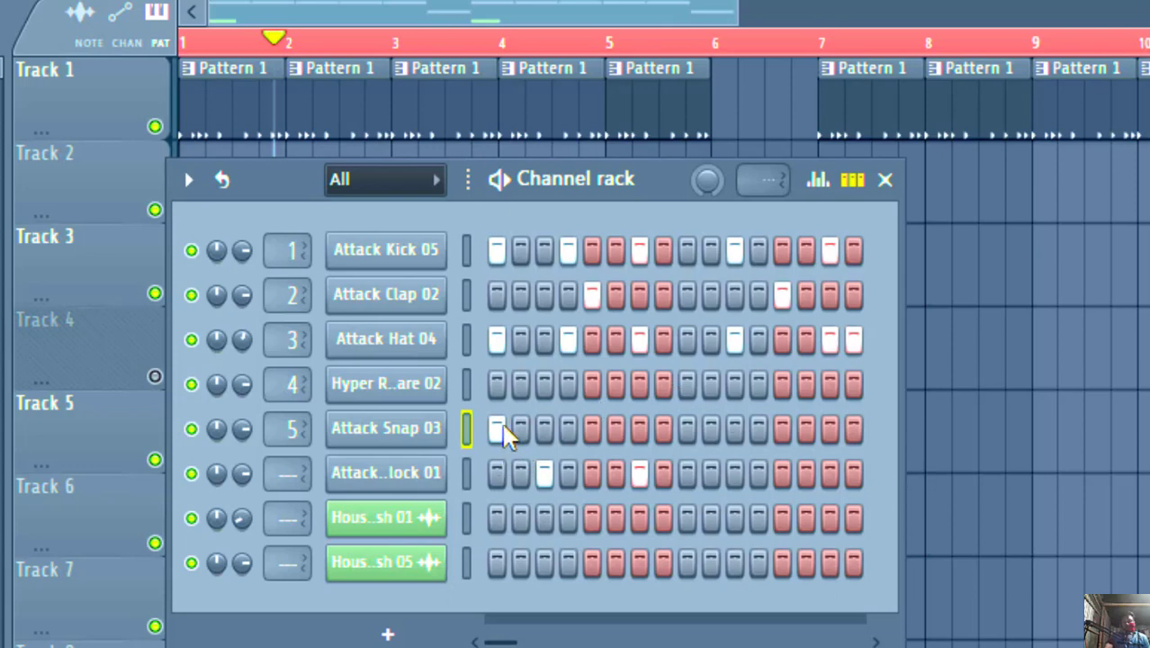
{"action": "scroll", "coordinate": [285, 482], "scroll_direction": "up", "scroll_amount": 5}
{"action": "left_click", "coordinate": [310, 481]}
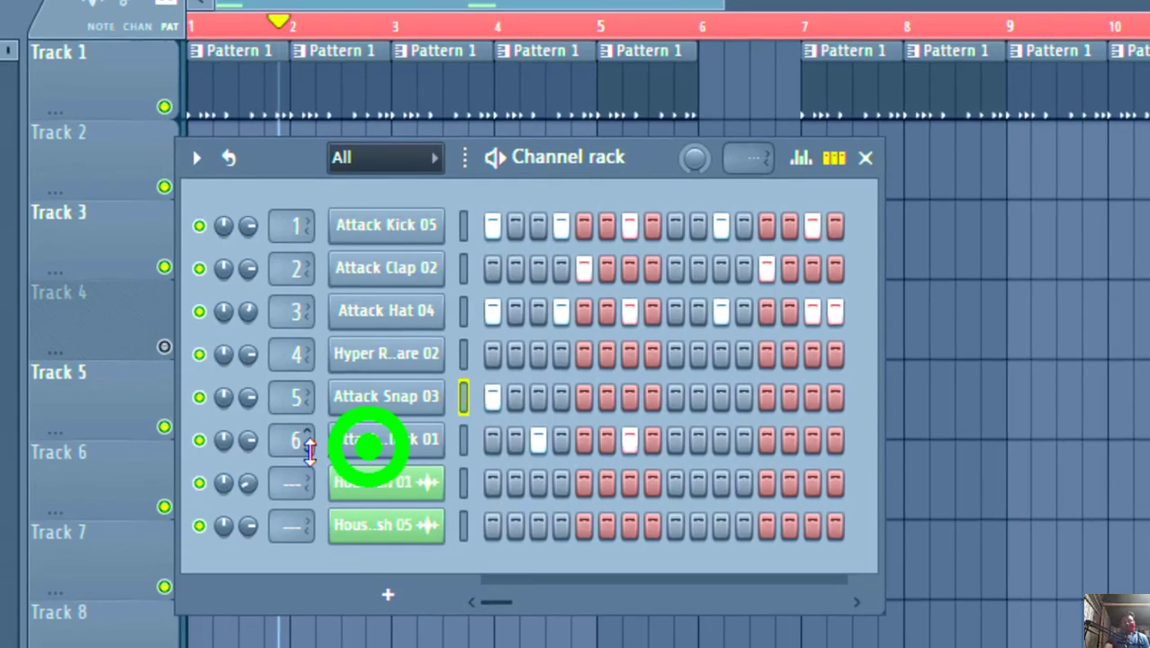
{"action": "left_click", "coordinate": [369, 446]}
{"action": "left_click", "coordinate": [354, 486]}
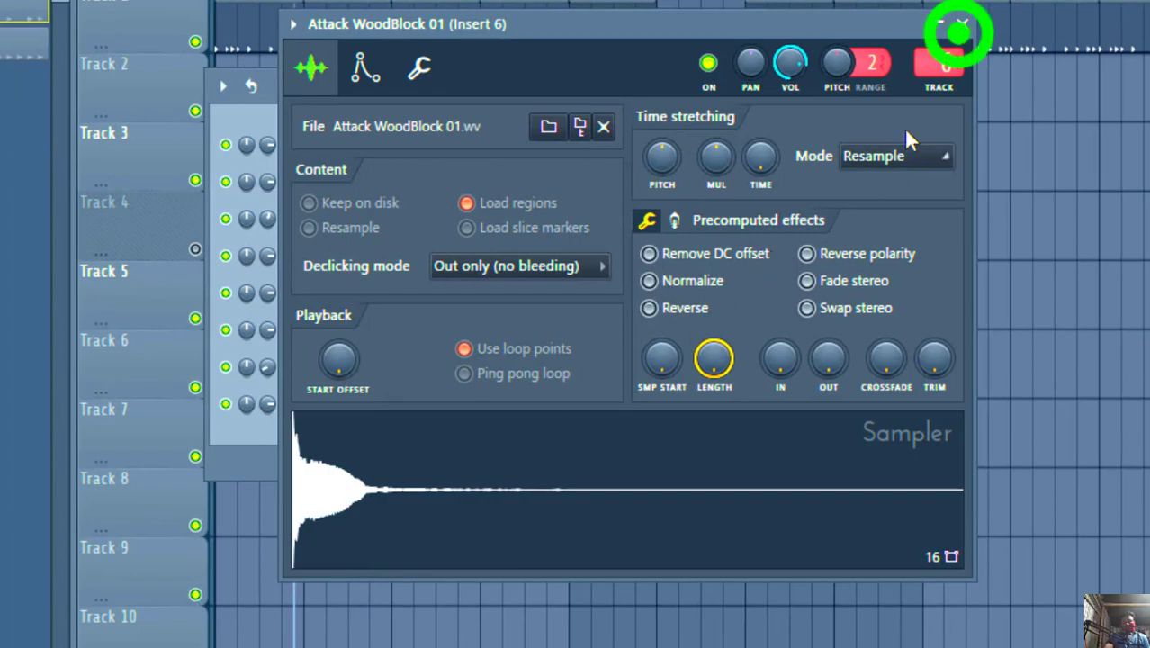
{"action": "left_click", "coordinate": [961, 24]}
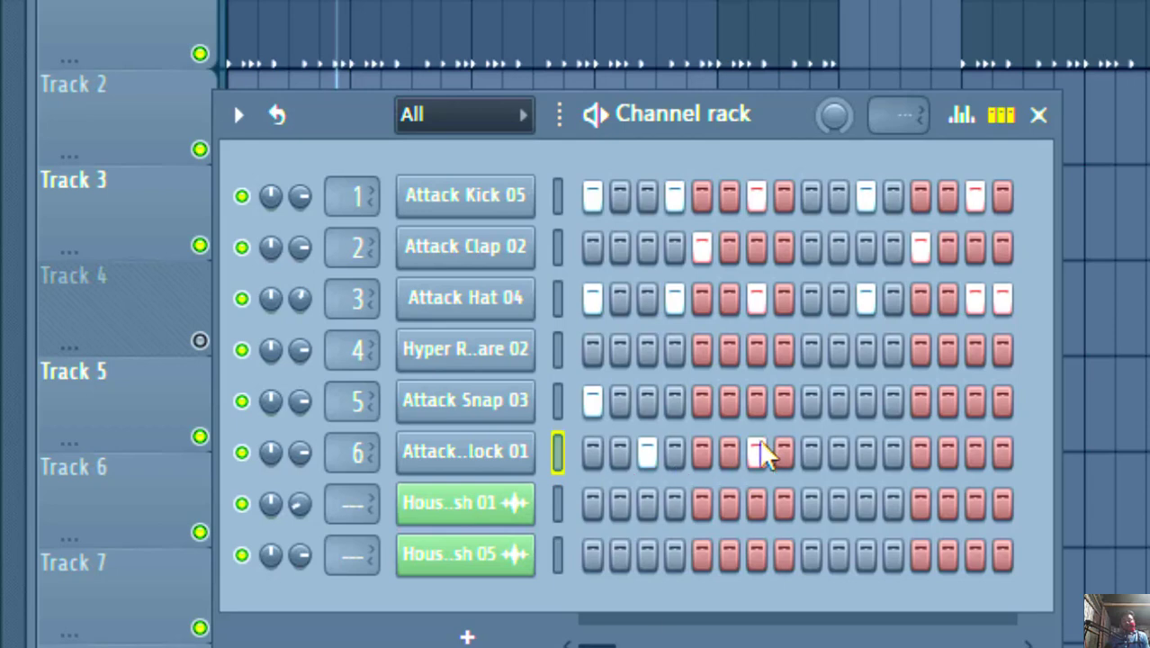
- Reposition the Channel rack over the playlist, switch it to Pattern 2 to view its steps, and close it
{"action": "left_click_drag", "start_coordinate": [690, 121], "coordinate": [905, 187]}
{"action": "left_click", "coordinate": [846, 193]}
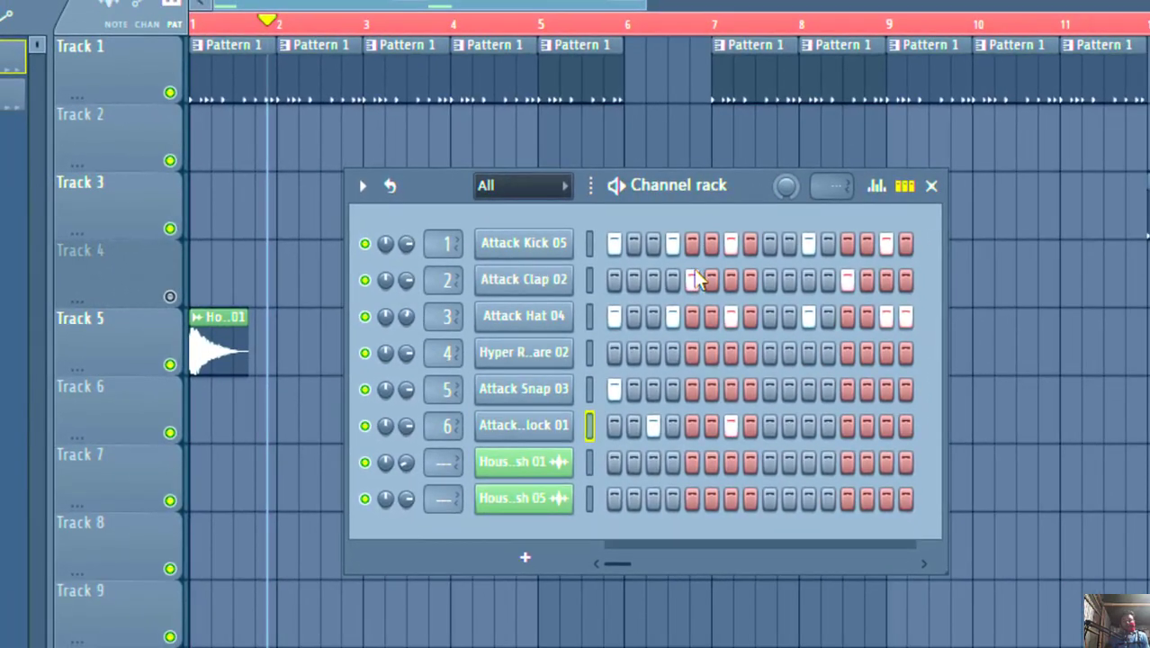
{"action": "left_click_drag", "start_coordinate": [734, 179], "coordinate": [707, 189]}
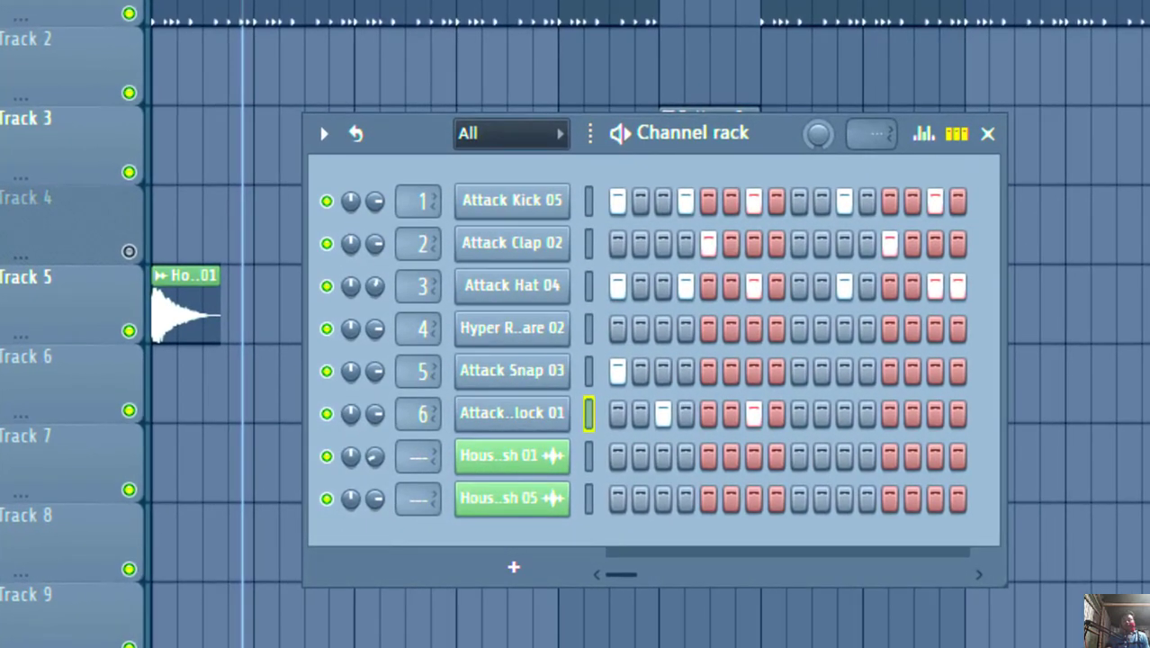
{"action": "key", "text": "KP_Add"}
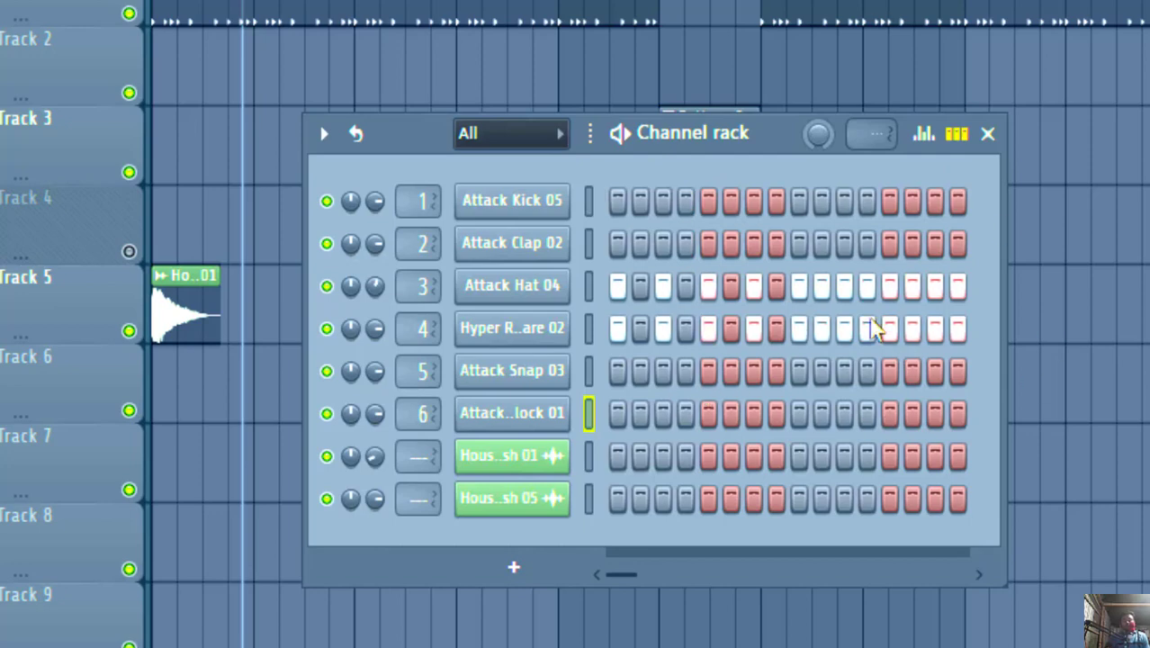
{"action": "left_click", "coordinate": [988, 135]}
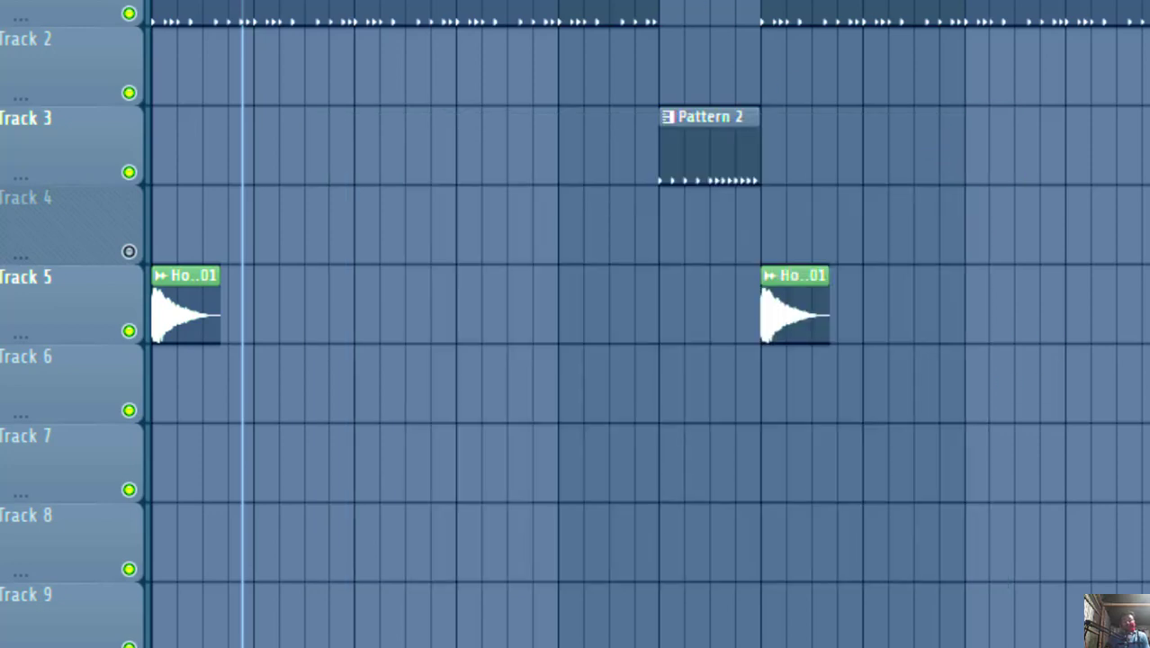
- Play the arrangement from bar 6 into bar 8 and inspect Pattern 2's Attack Hat 04 notes in the piano roll
{"action": "left_click", "coordinate": [630, 14]}
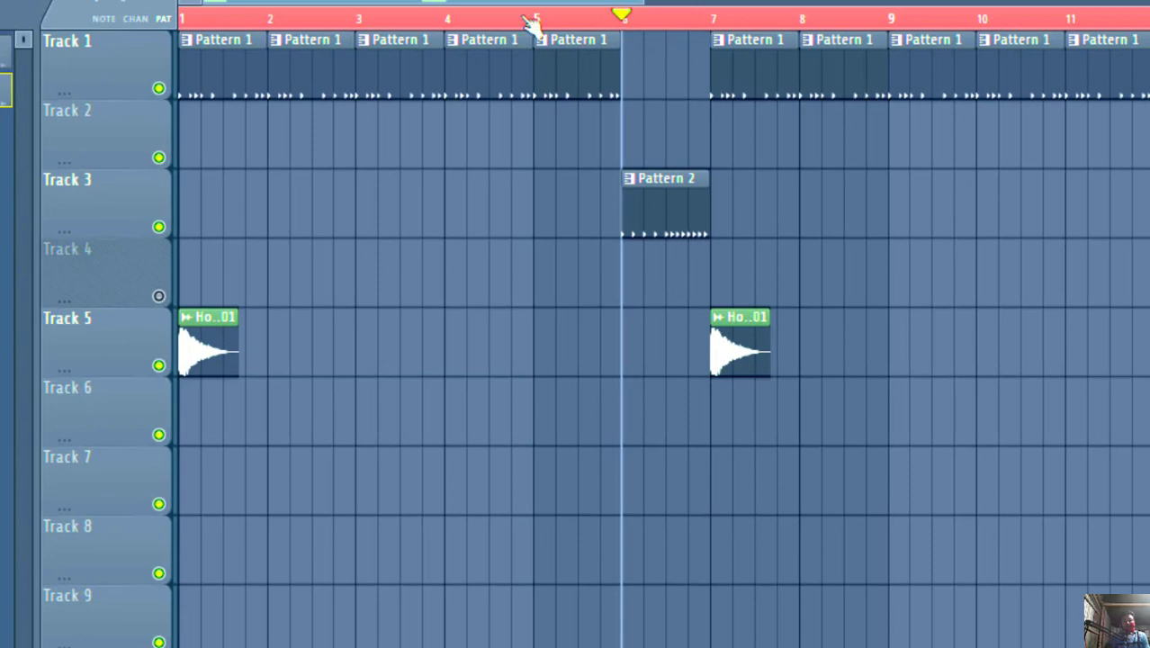
{"action": "key", "text": "space"}
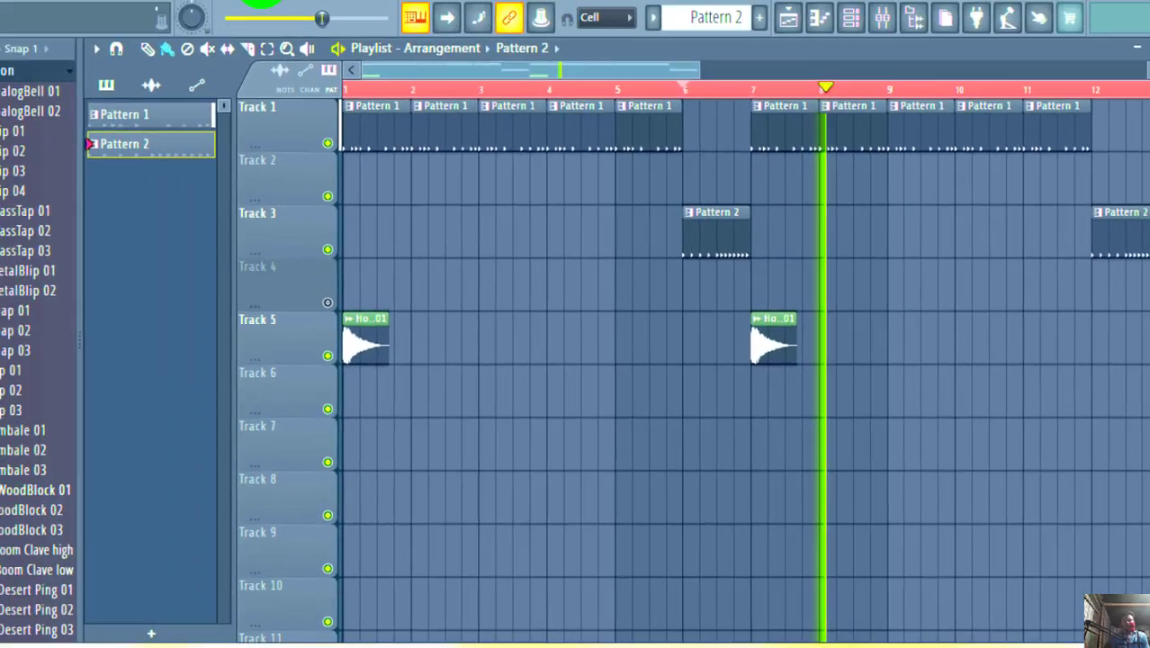
{"action": "left_click", "coordinate": [331, 18]}
{"action": "double_click", "coordinate": [728, 233]}
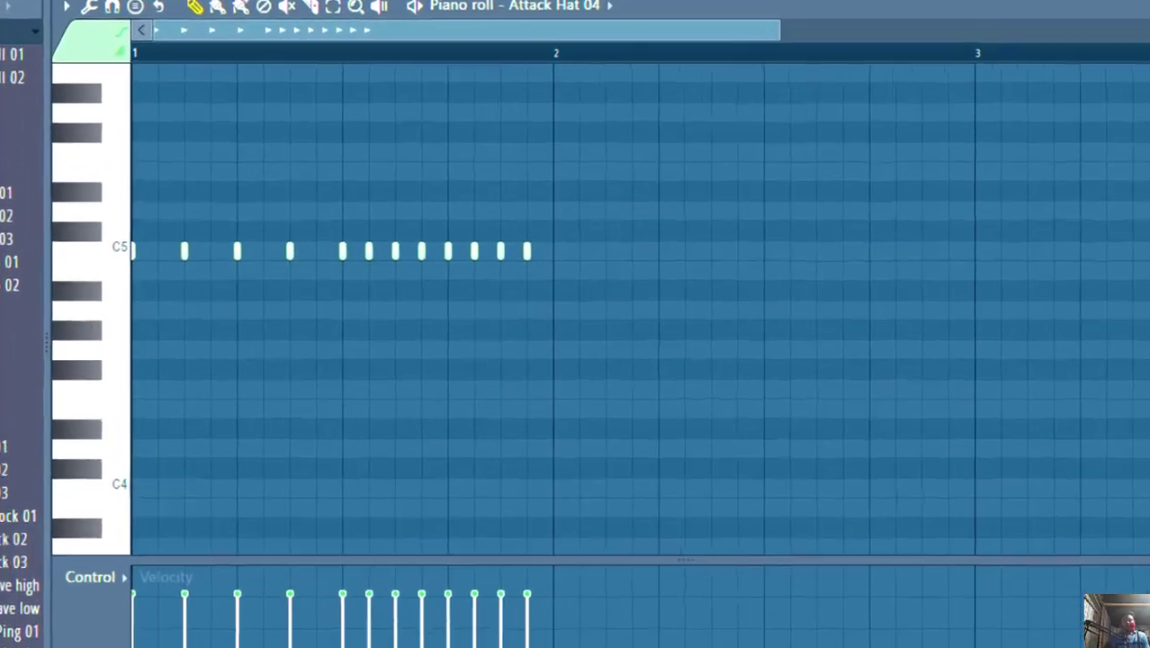
{"action": "key", "text": "Escape"}
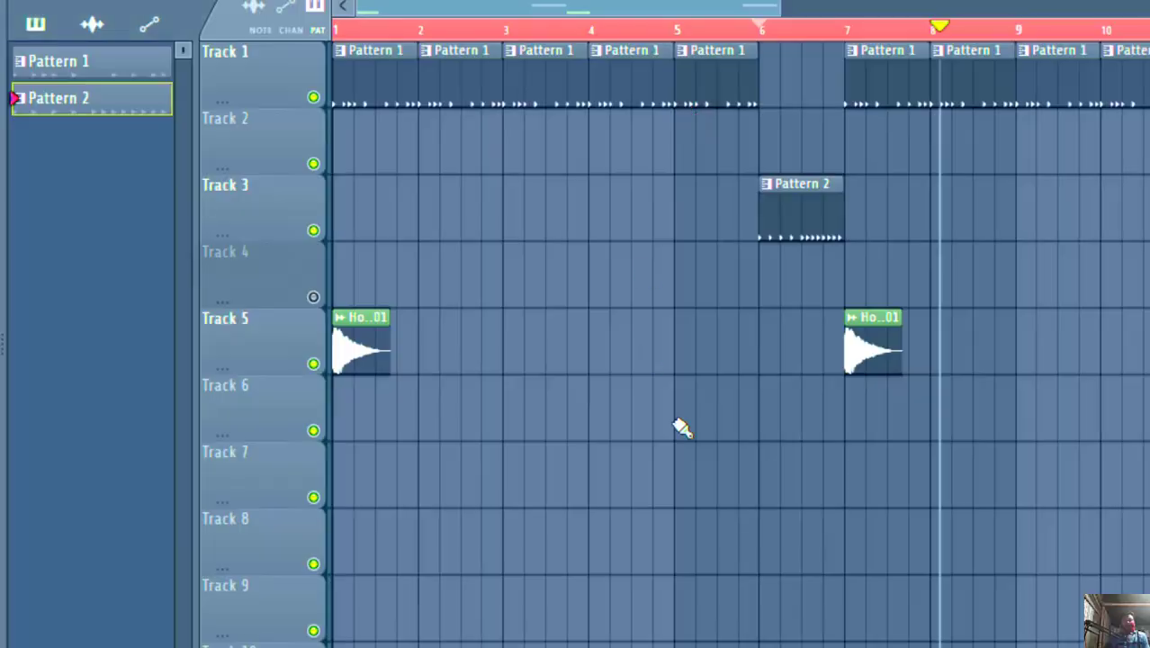
- Reopen the Channel rack for Pattern 2 and preview the Hyper Roulette Snare 02 sample in its channel settings
{"action": "key", "text": "F6"}
{"action": "left_click", "coordinate": [647, 359]}
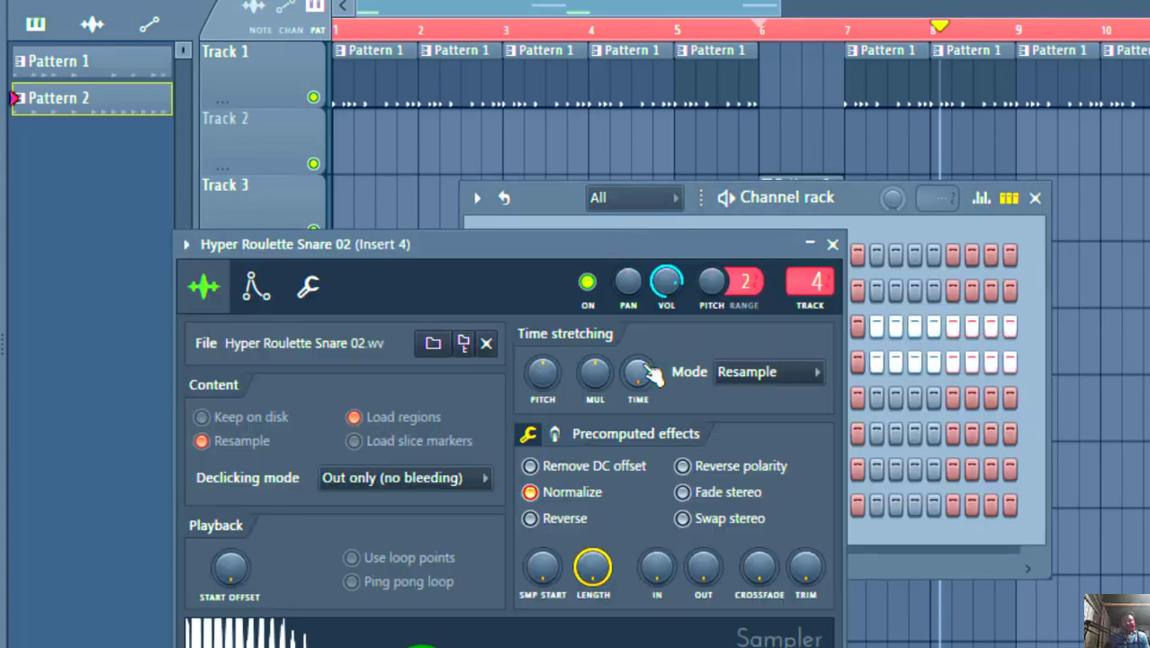
{"action": "left_click", "coordinate": [436, 629]}
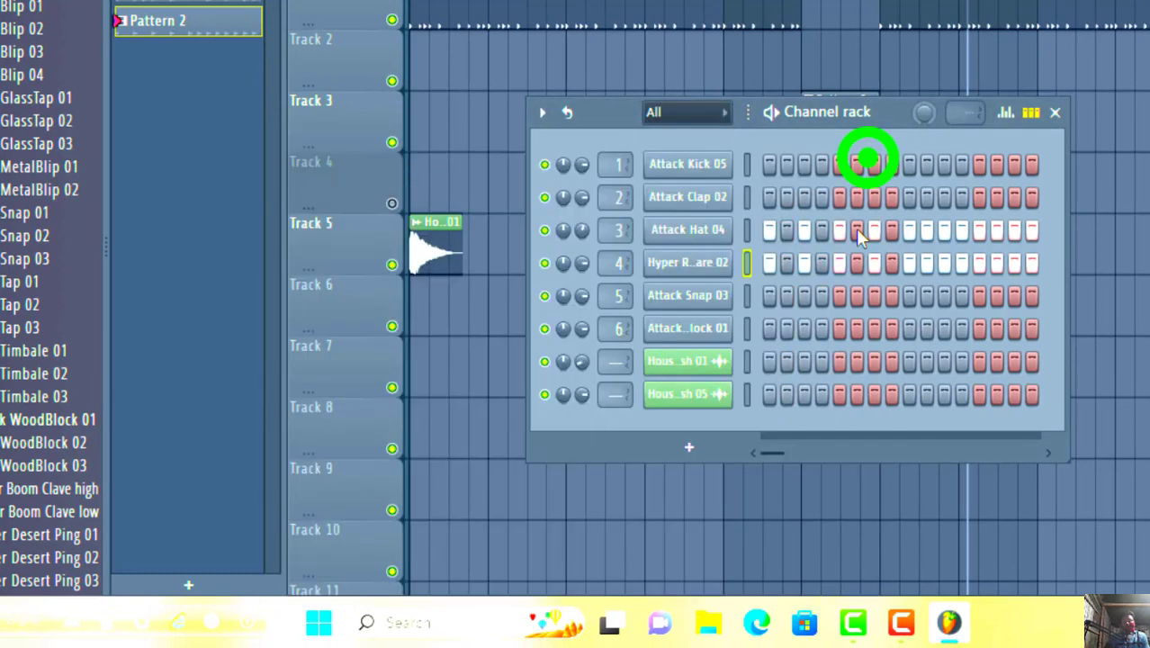
{"action": "left_click", "coordinate": [868, 156]}
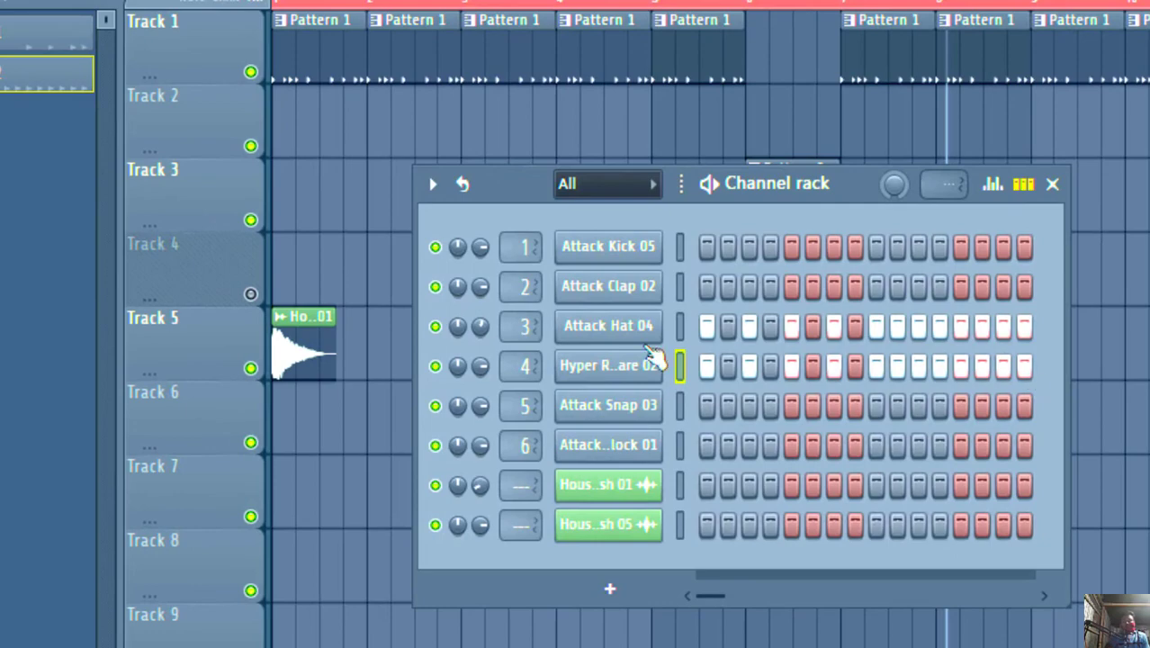
- Preview the Attack Hat 04 sample used in Pattern 2 from its repositioned channel settings window, and close it
{"action": "left_click", "coordinate": [616, 326]}
{"action": "left_click", "coordinate": [450, 600]}
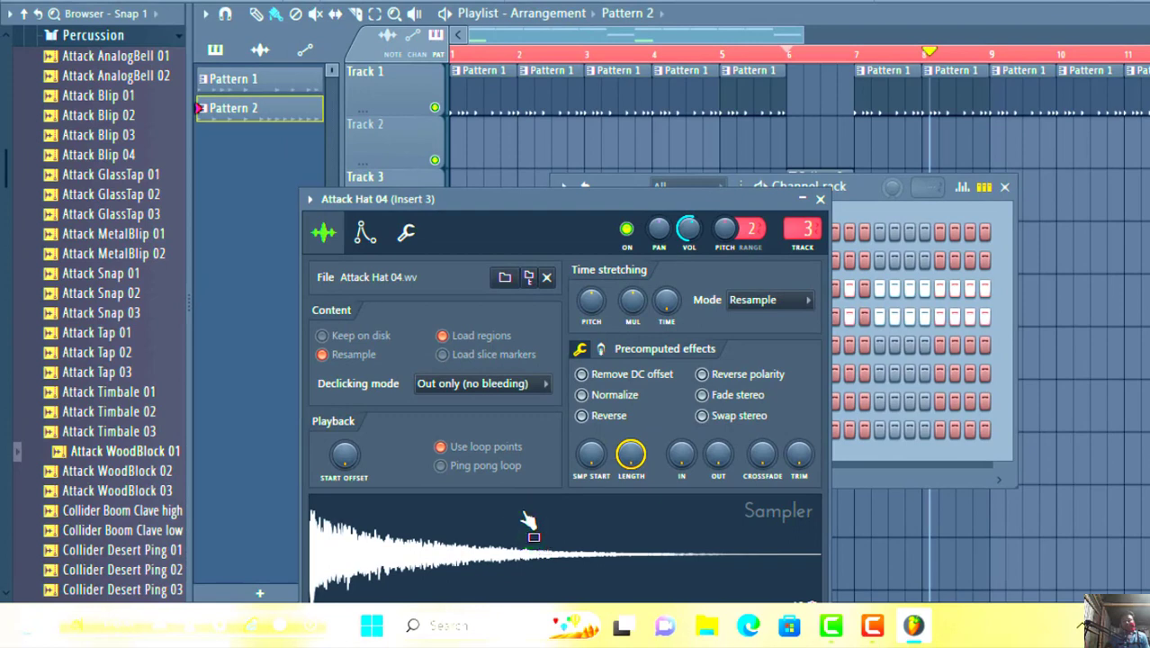
{"action": "left_click_drag", "start_coordinate": [569, 209], "coordinate": [518, 108]}
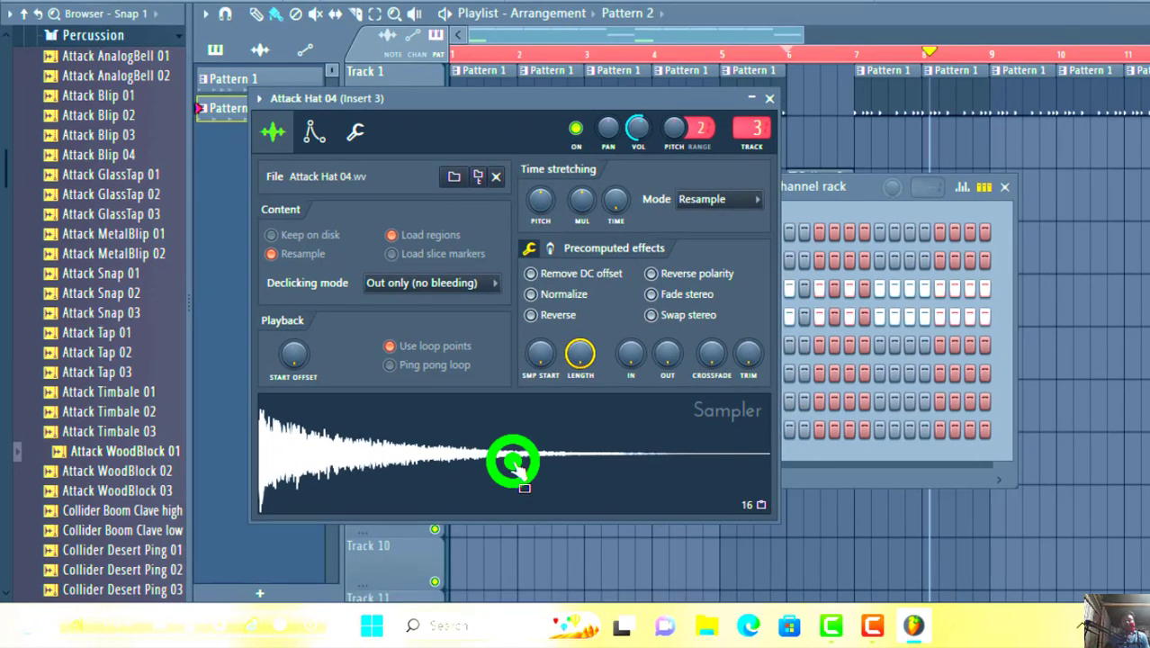
{"action": "left_click", "coordinate": [769, 98]}
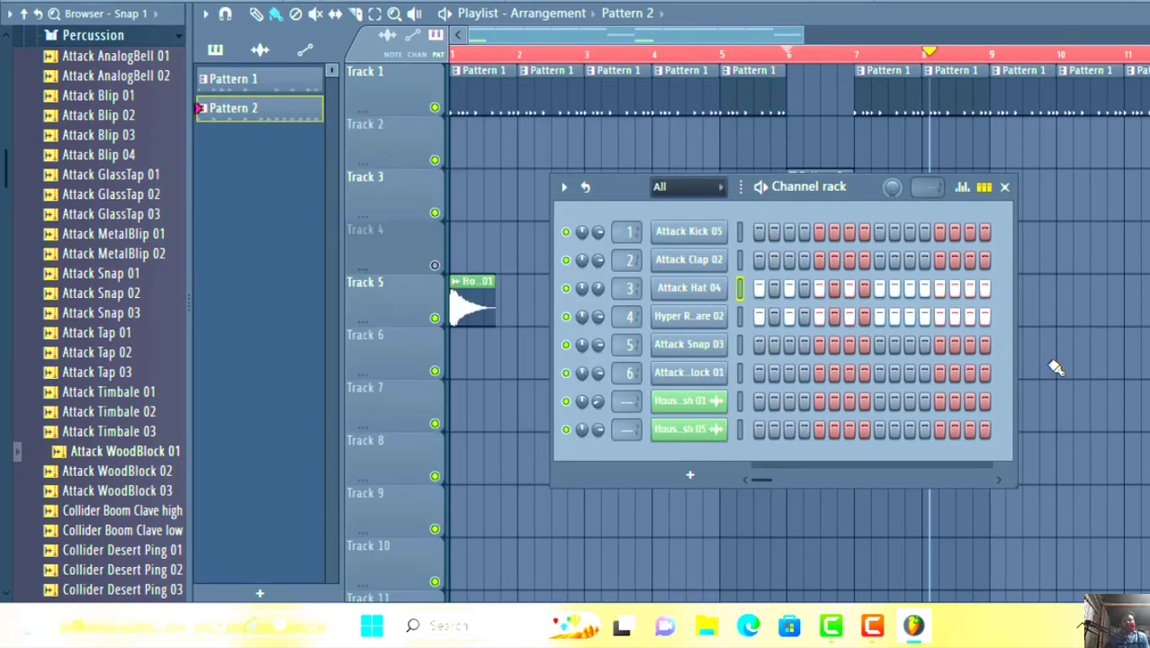
- Close the Channel rack, preview the HouseGen Crash 01 sample from its Track 5 clip at bar 1, and close its settings
{"action": "left_click", "coordinate": [1003, 188]}
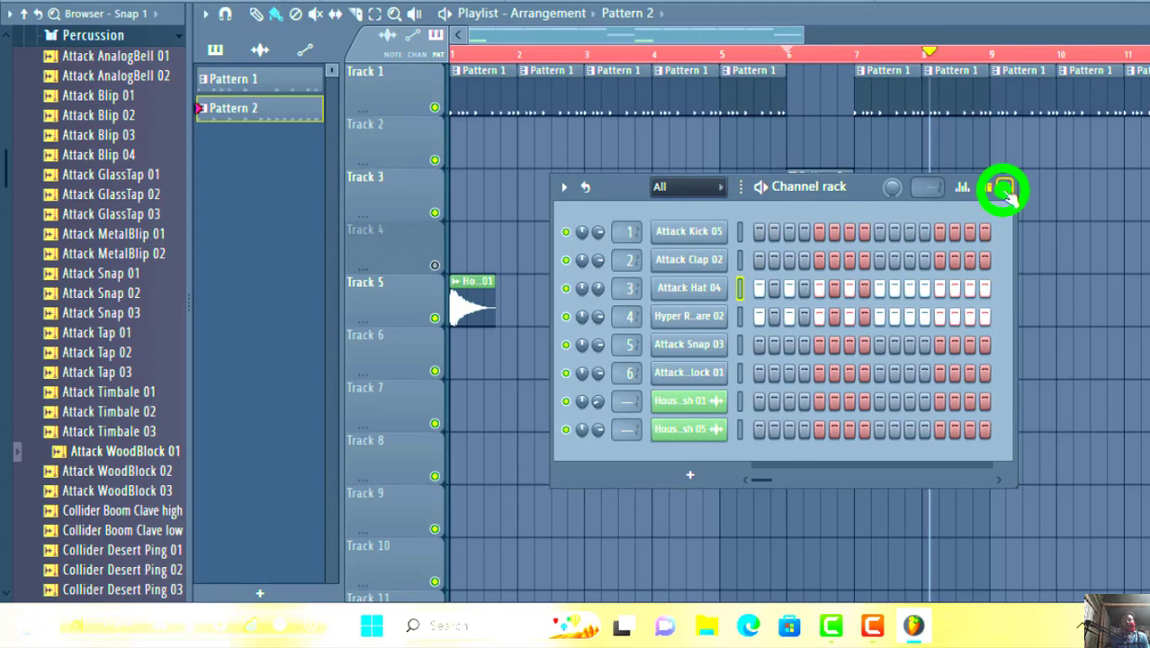
{"action": "left_click", "coordinate": [478, 308]}
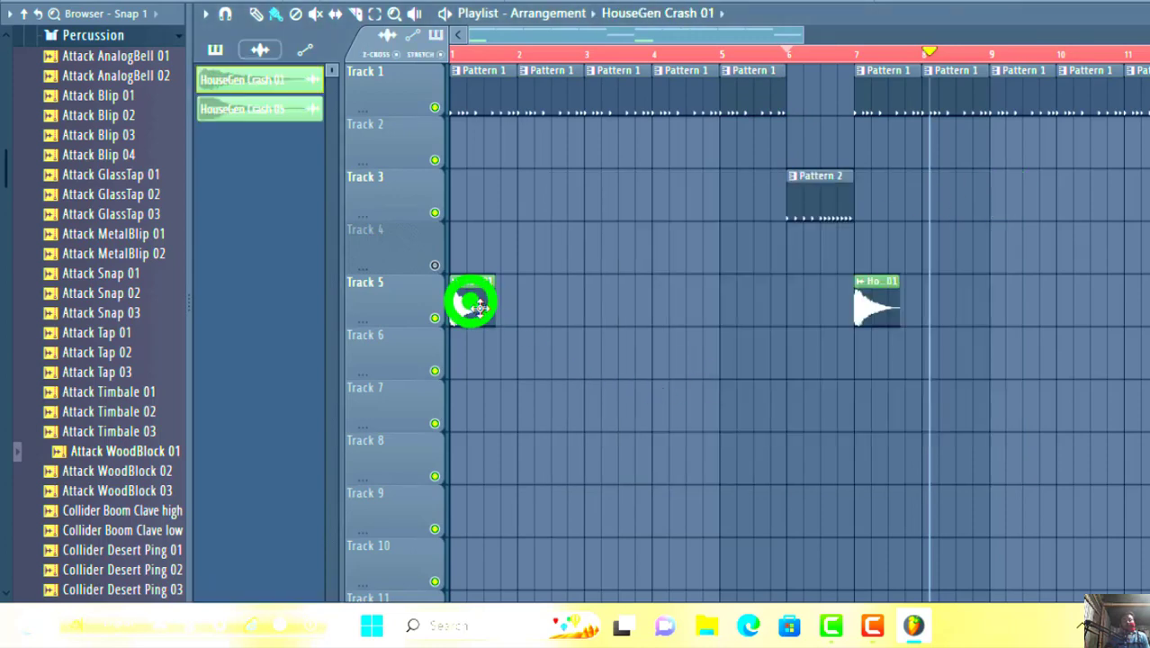
{"action": "left_click", "coordinate": [478, 308]}
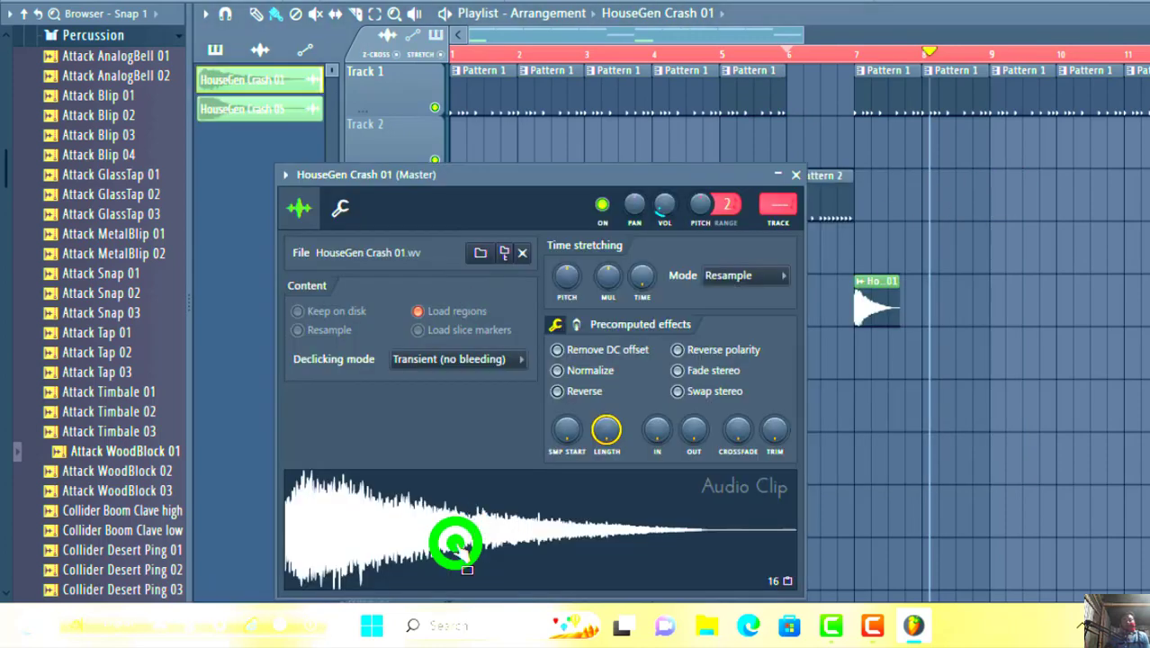
{"action": "left_click", "coordinate": [792, 175]}
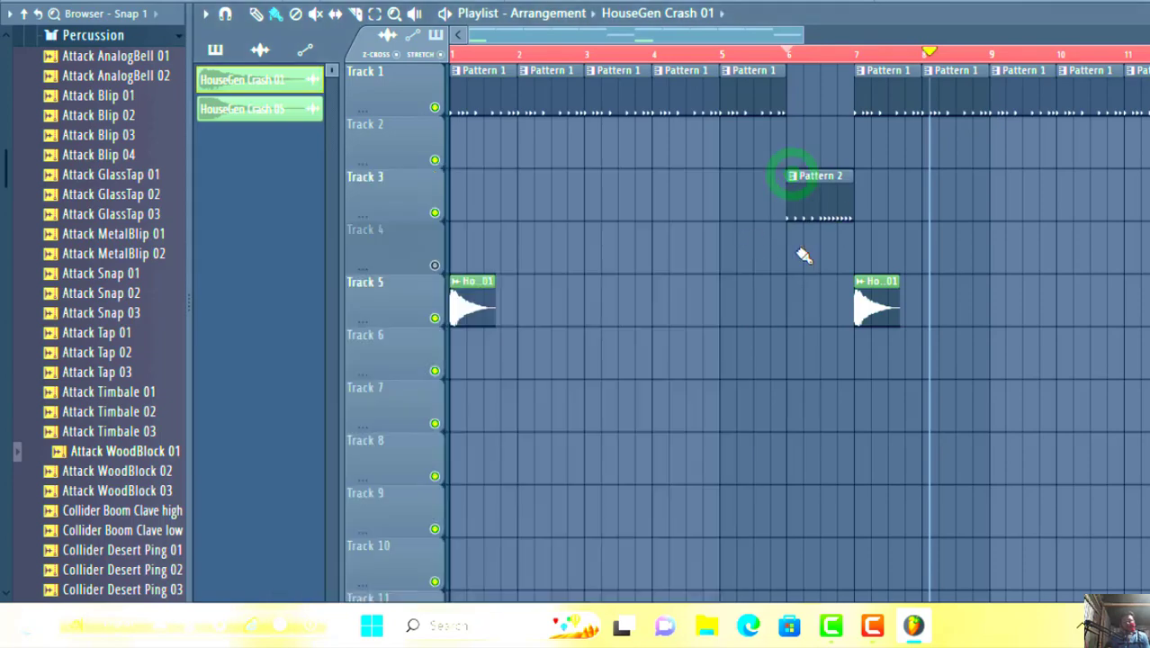
- Adjust the playlist's horizontal zoom to examine the full arrangement from bar 1 through bar 12
{"action": "left_click", "coordinate": [802, 37]}
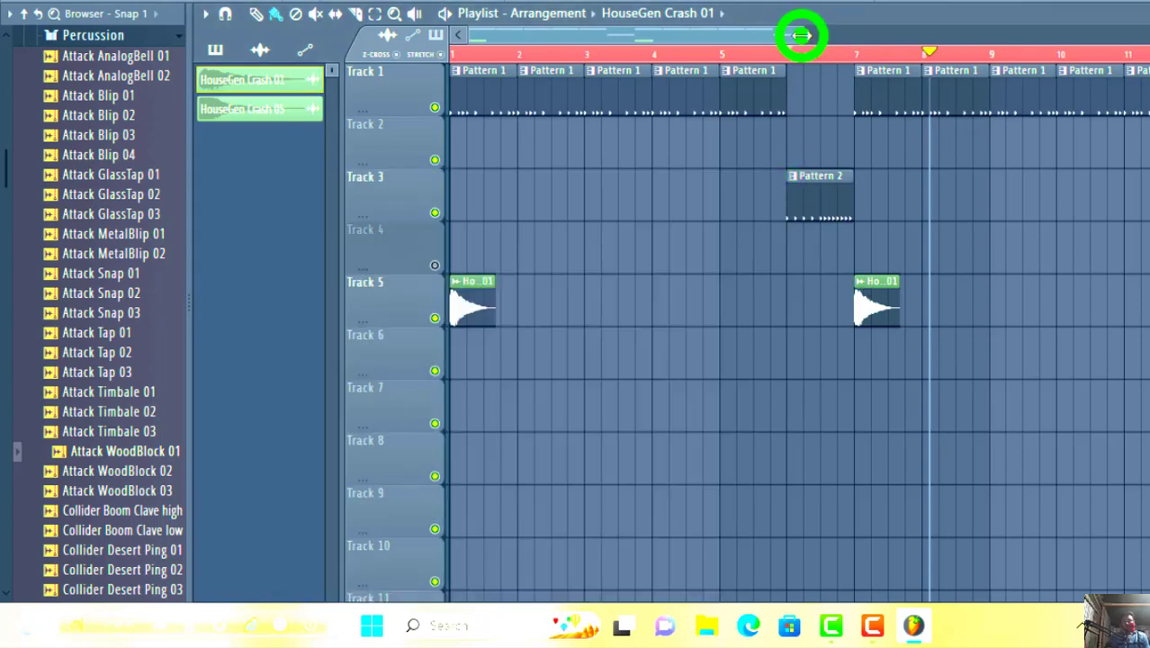
{"action": "left_click_drag", "start_coordinate": [802, 36], "coordinate": [855, 33]}
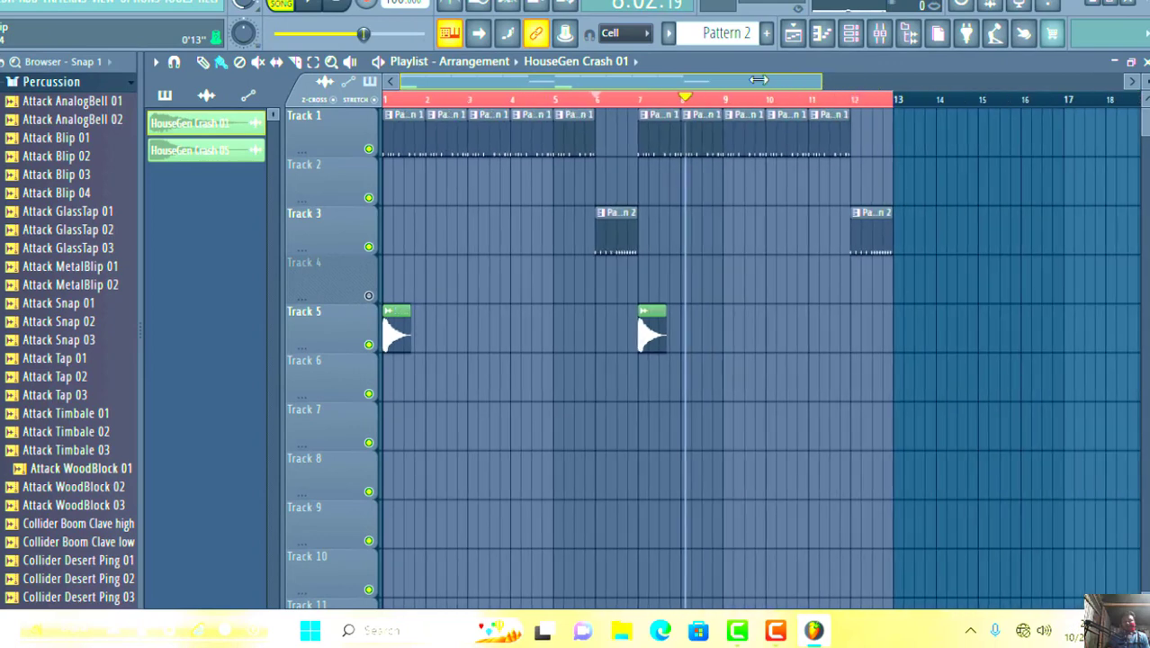
{"action": "left_click_drag", "start_coordinate": [759, 79], "coordinate": [717, 82]}
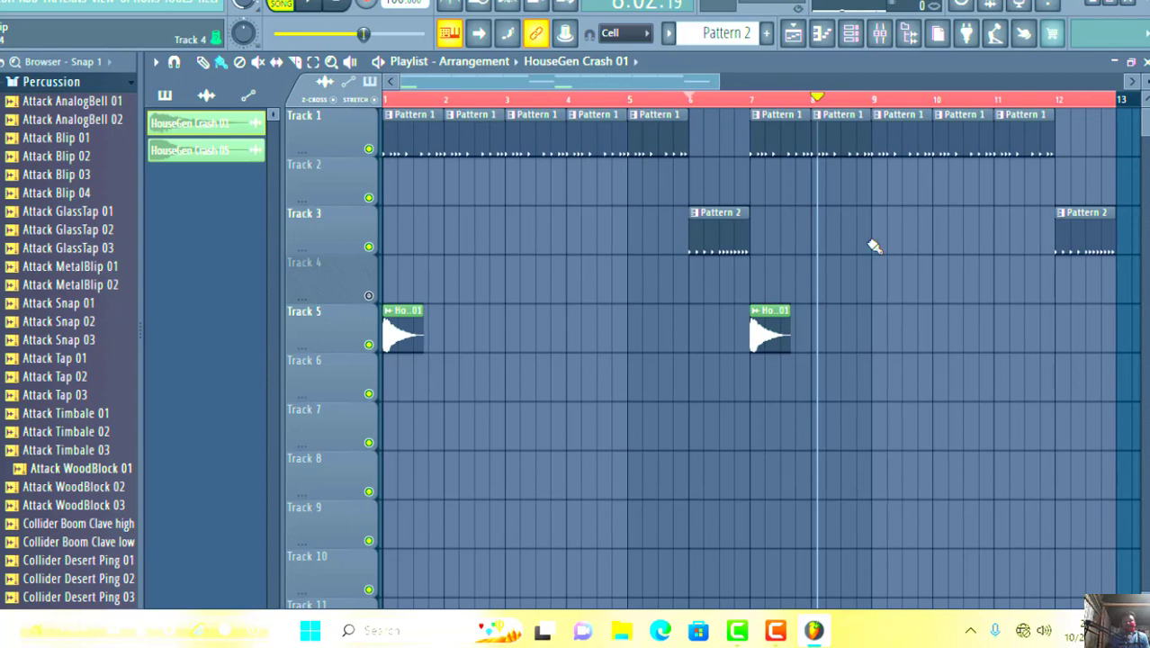
{"action": "left_click", "coordinate": [716, 80]}
{"action": "mouse_move", "coordinate": [718, 79]}
{"action": "left_mouse_down"}
{"action": "mouse_move", "coordinate": [765, 81]}
{"action": "mouse_move", "coordinate": [711, 80]}
{"action": "left_mouse_up"}
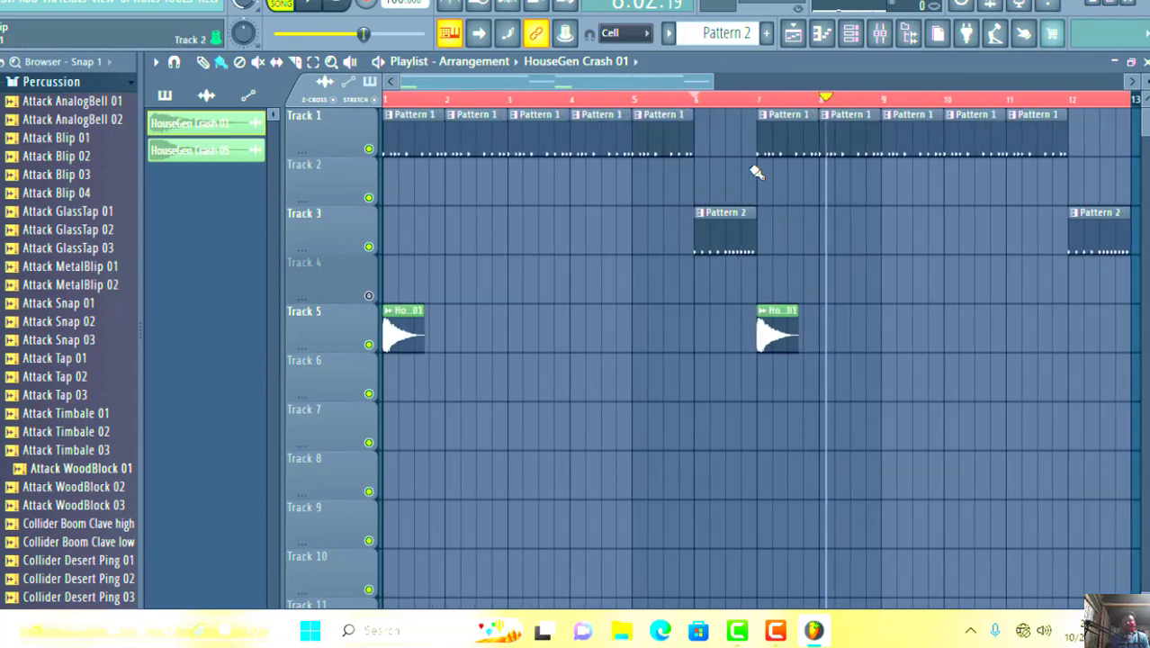
{"action": "left_click", "coordinate": [710, 85]}
{"action": "mouse_move", "coordinate": [711, 86]}
{"action": "left_mouse_down"}
{"action": "mouse_move", "coordinate": [792, 85]}
{"action": "mouse_move", "coordinate": [711, 86]}
{"action": "left_mouse_up"}
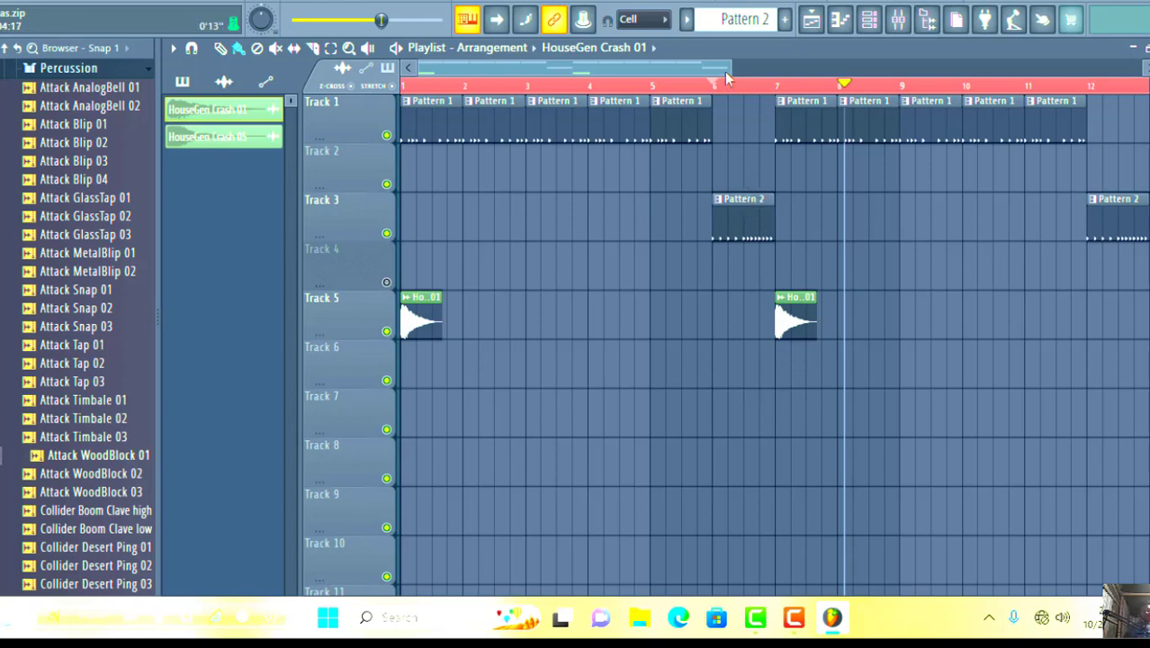
{"action": "left_click_drag", "start_coordinate": [725, 71], "coordinate": [727, 71]}
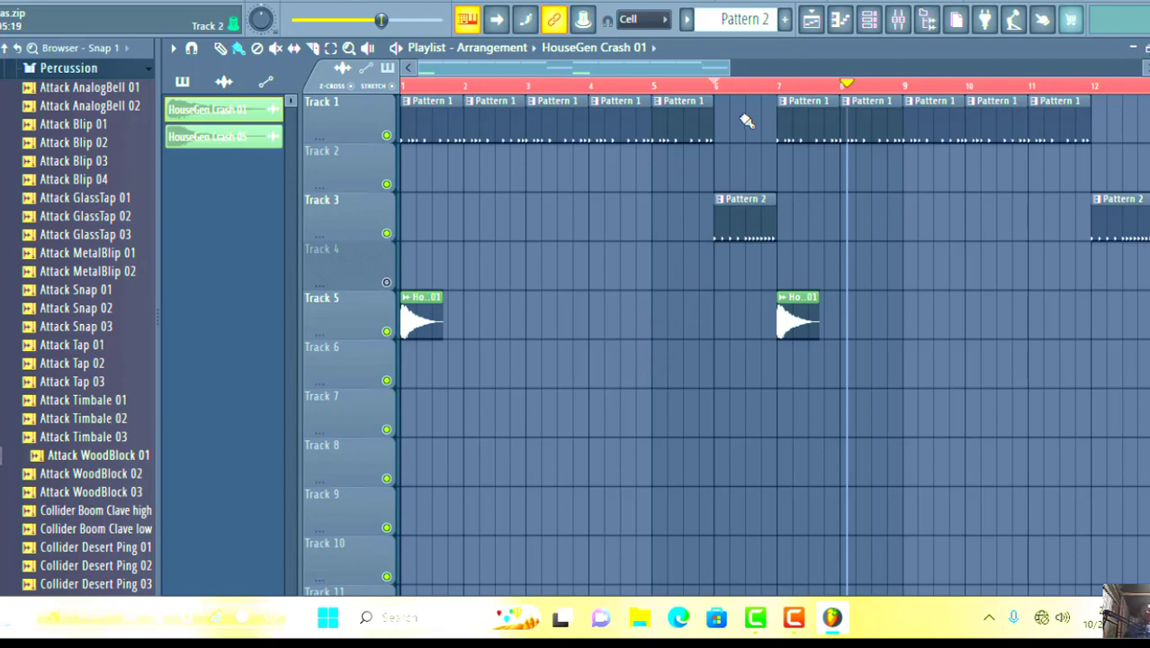
{"action": "left_click", "coordinate": [731, 69]}
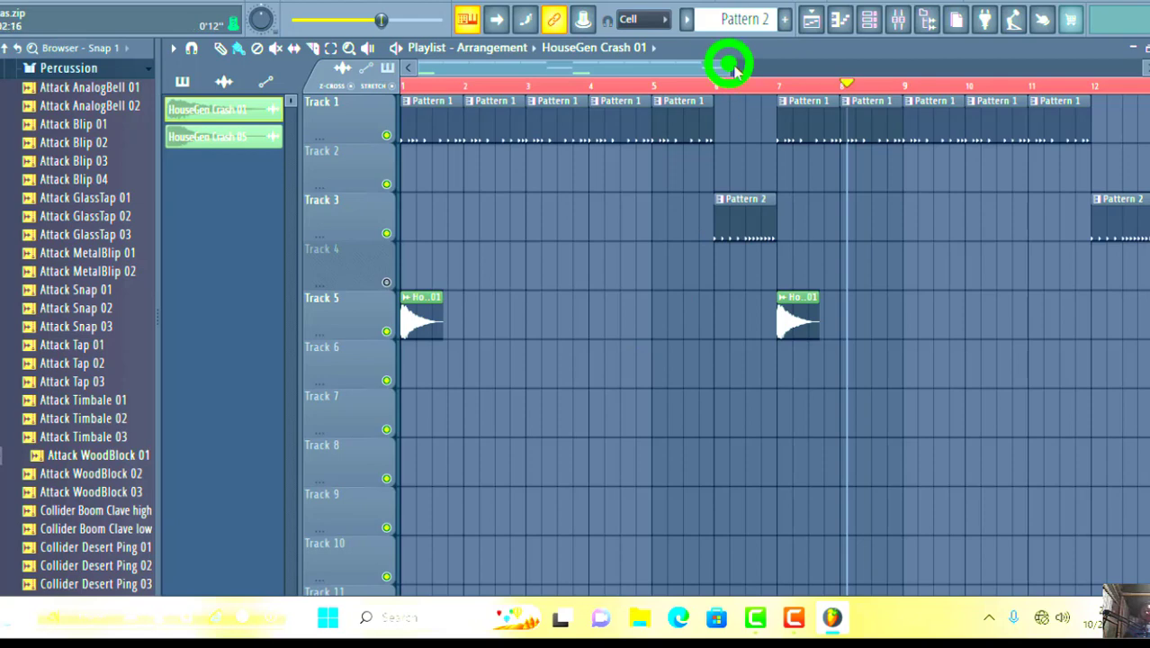
{"action": "left_click_drag", "start_coordinate": [729, 64], "coordinate": [729, 56]}
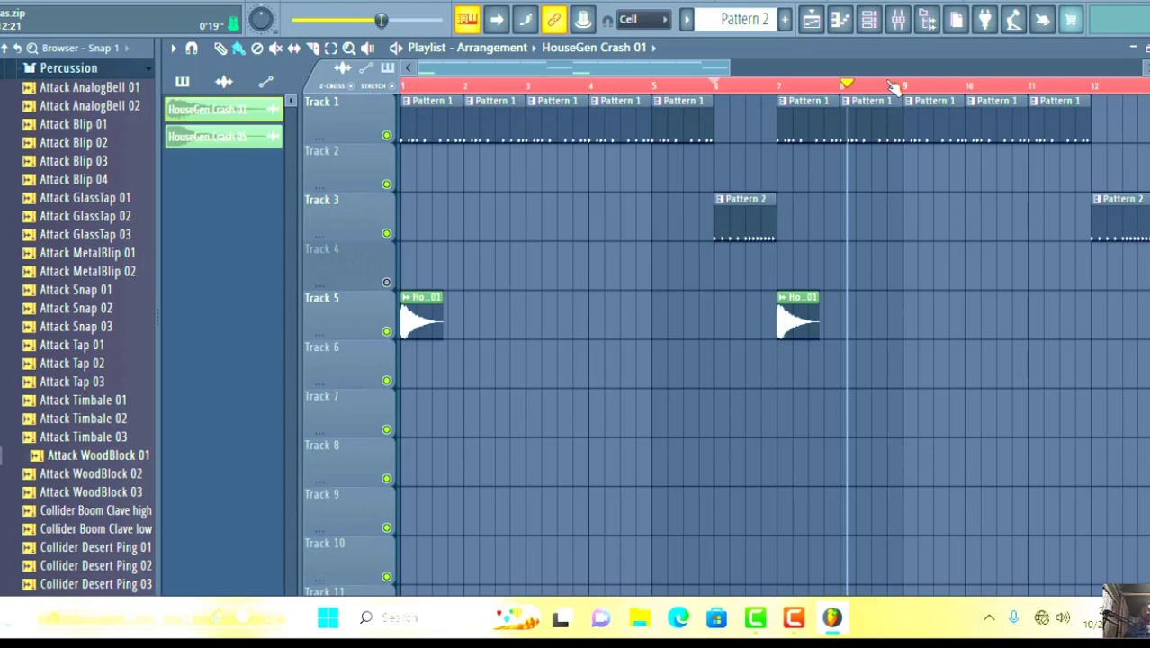
{"action": "left_click", "coordinate": [730, 67]}
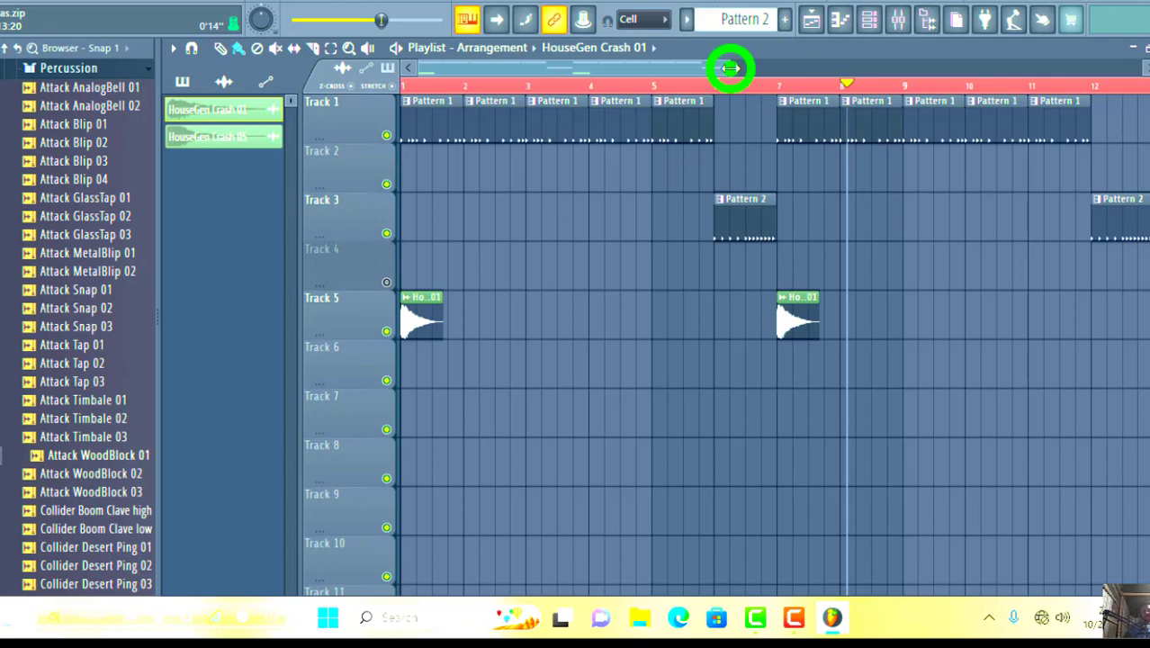